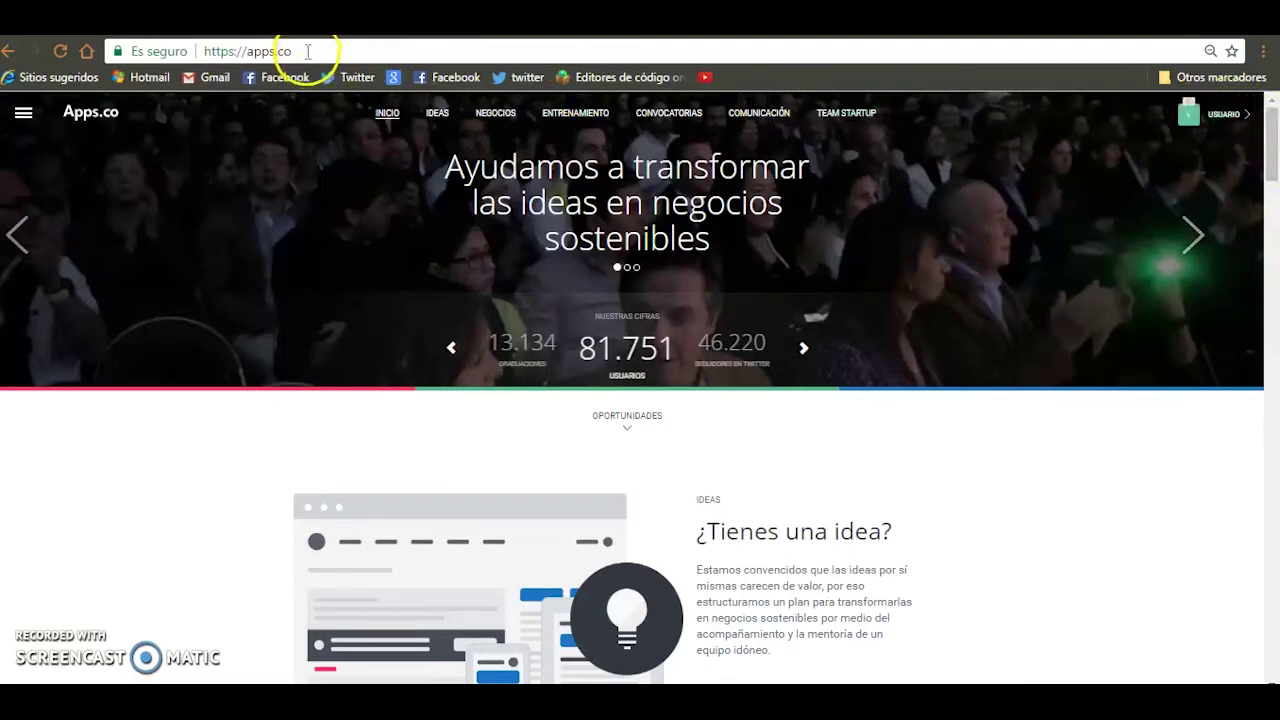
Check the signed-in account in the user side panel and close the panel.
drag(308, 51, 178, 53)
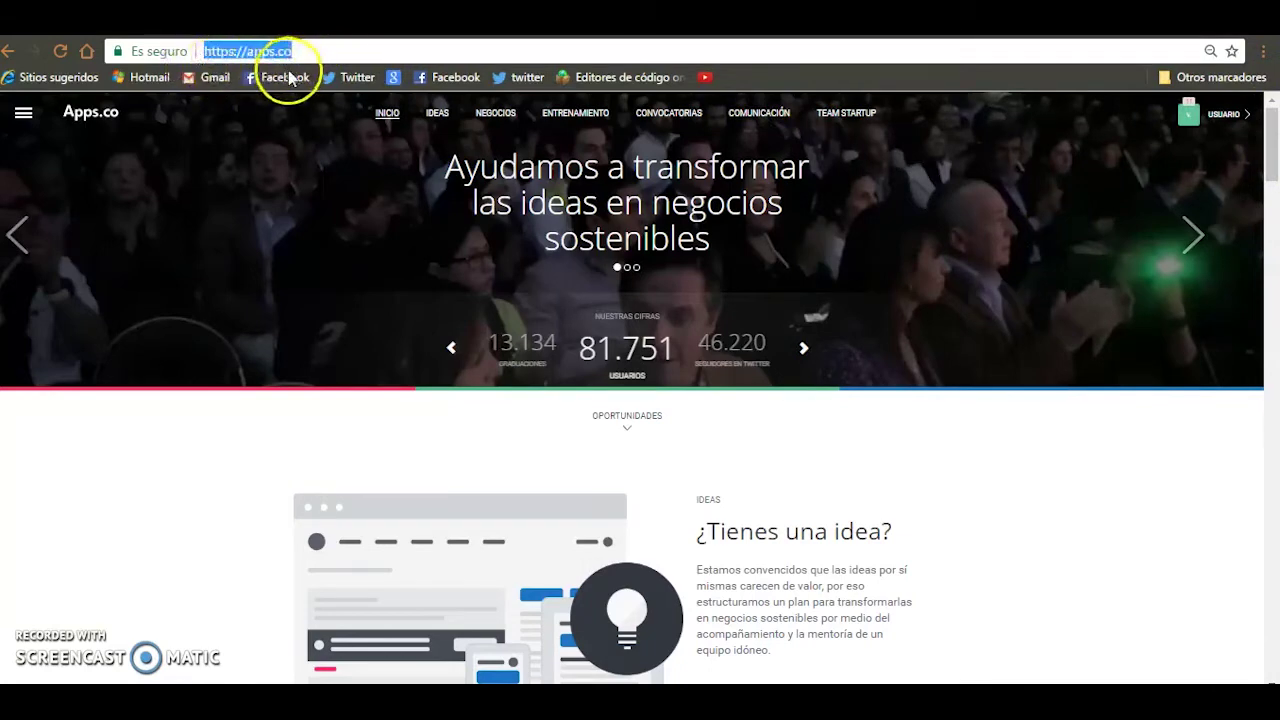
click(1239, 119)
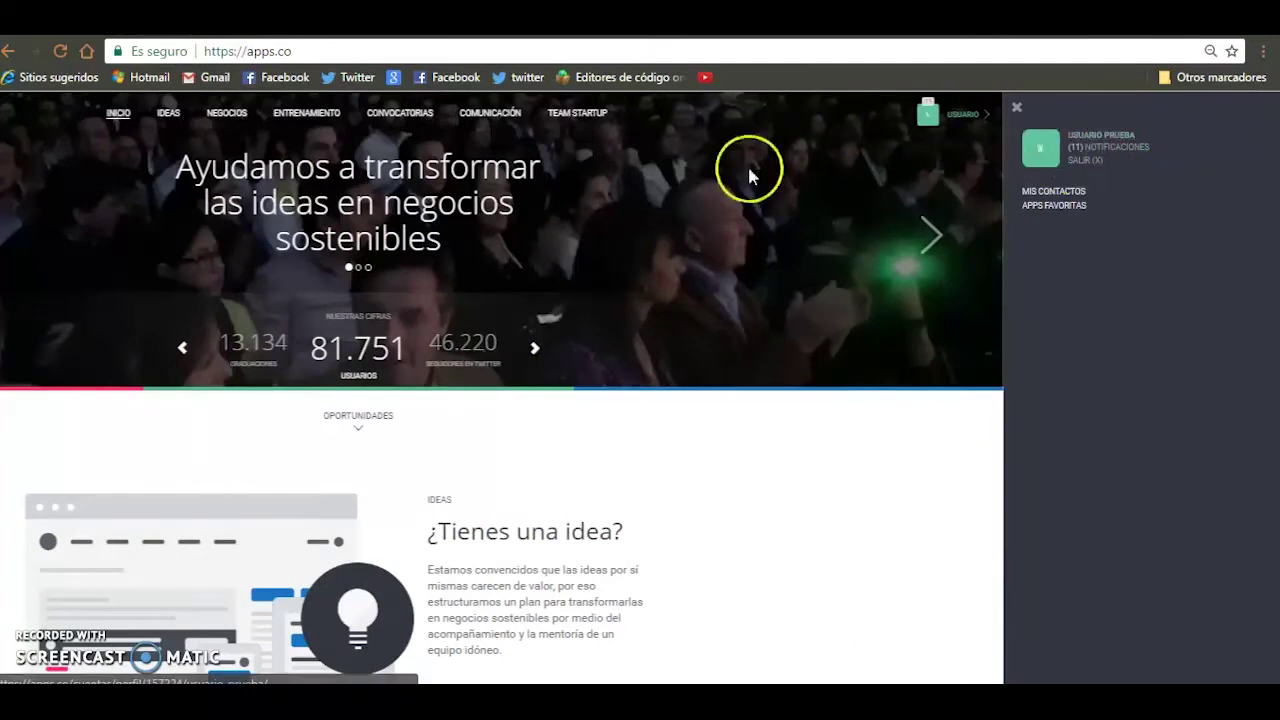
click(737, 125)
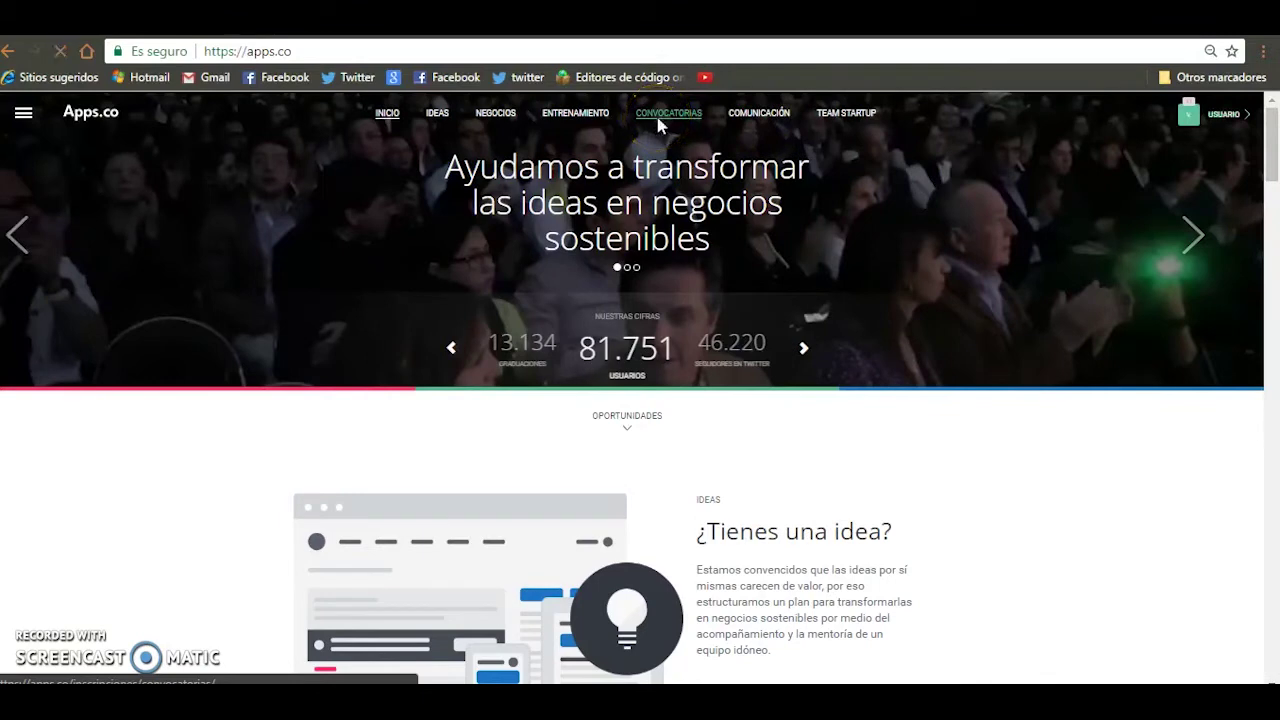
Open the details of the Crecimiento y Consolidación de Negocios TIC - Iteración VI call from the Convocatorias listing.
click(659, 125)
scroll(764, 228, down, 2)
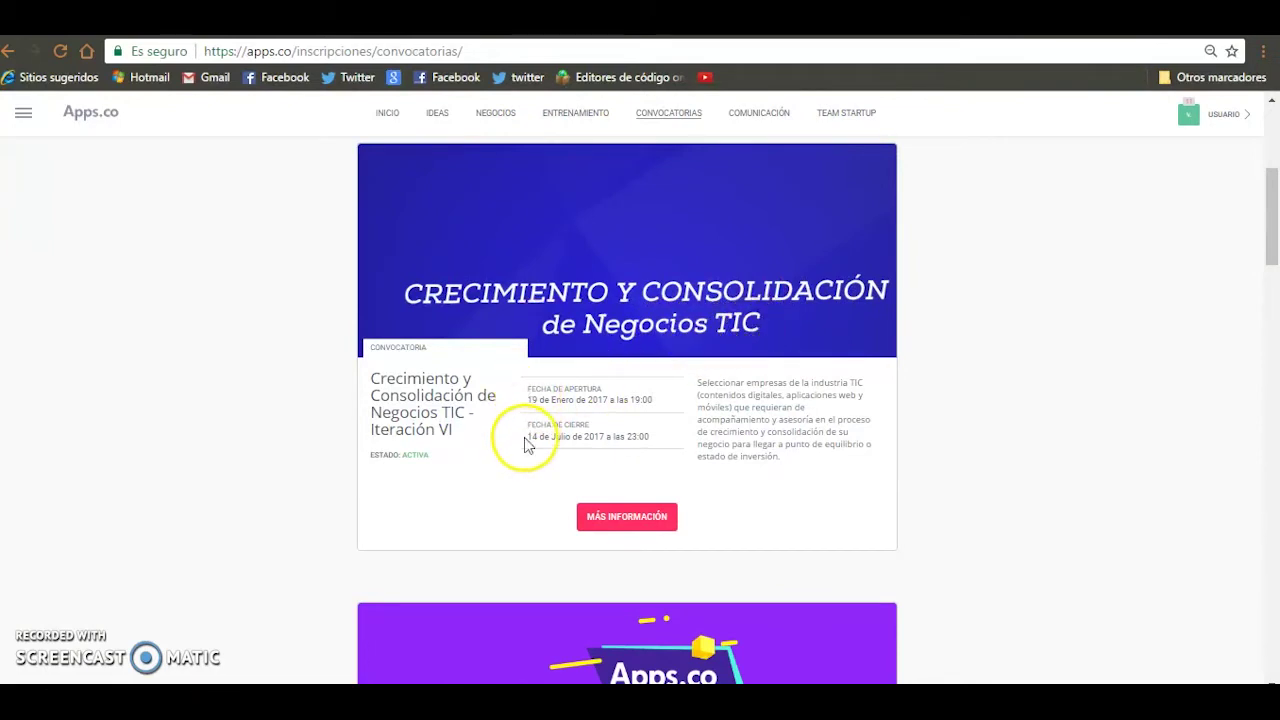
drag(527, 443, 670, 440)
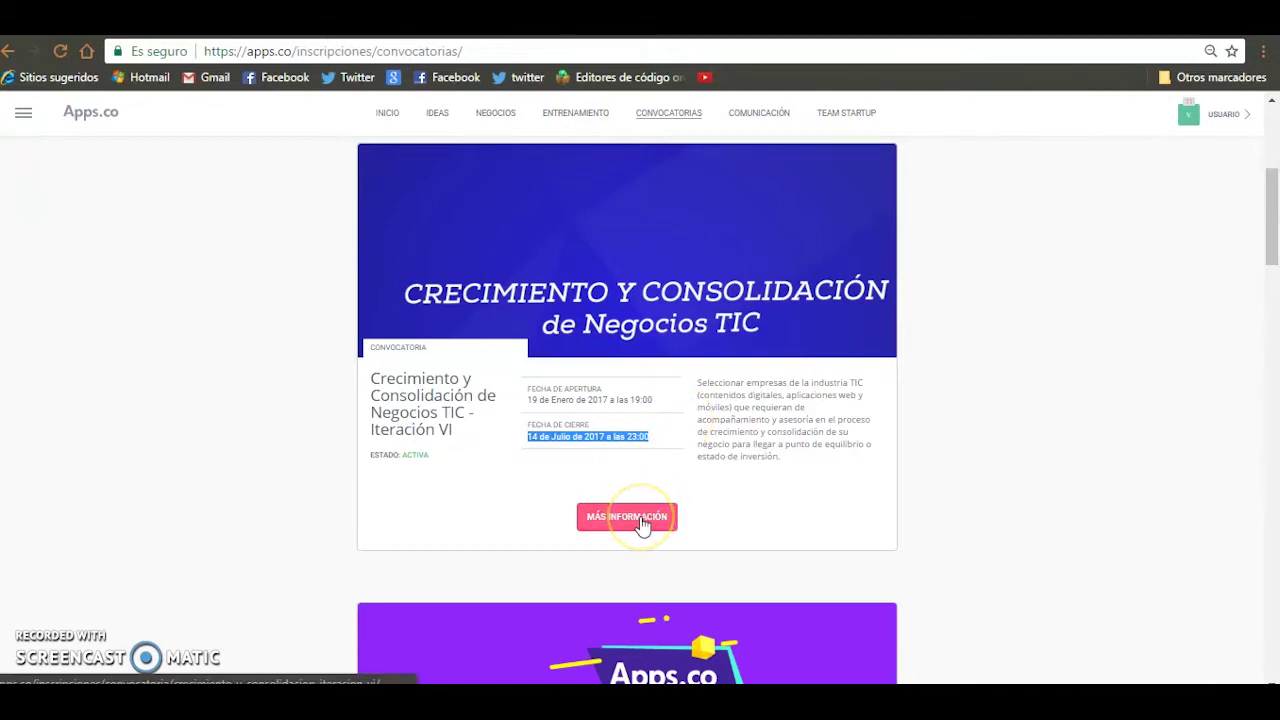
click(642, 522)
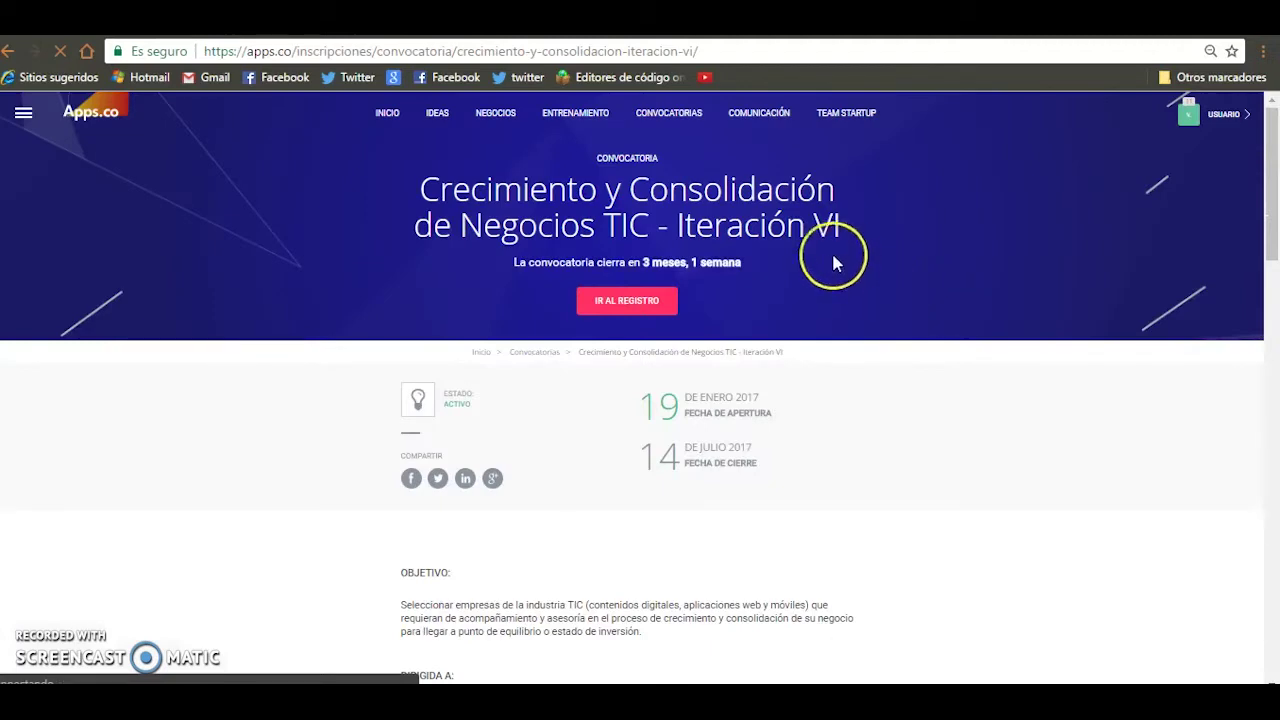
Review the call's dates, objective and process documents, including Adenda Nº 2, and go to its registration form.
scroll(820, 272, down, 2)
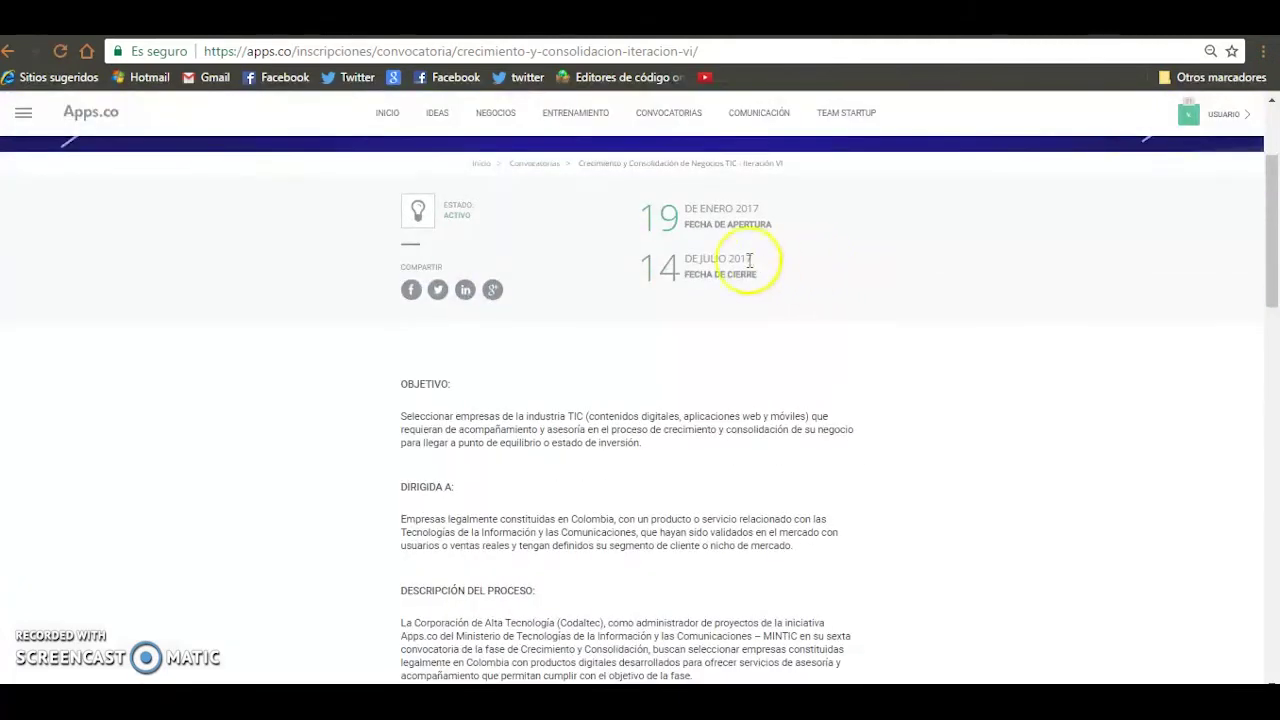
scroll(590, 316, down, 2)
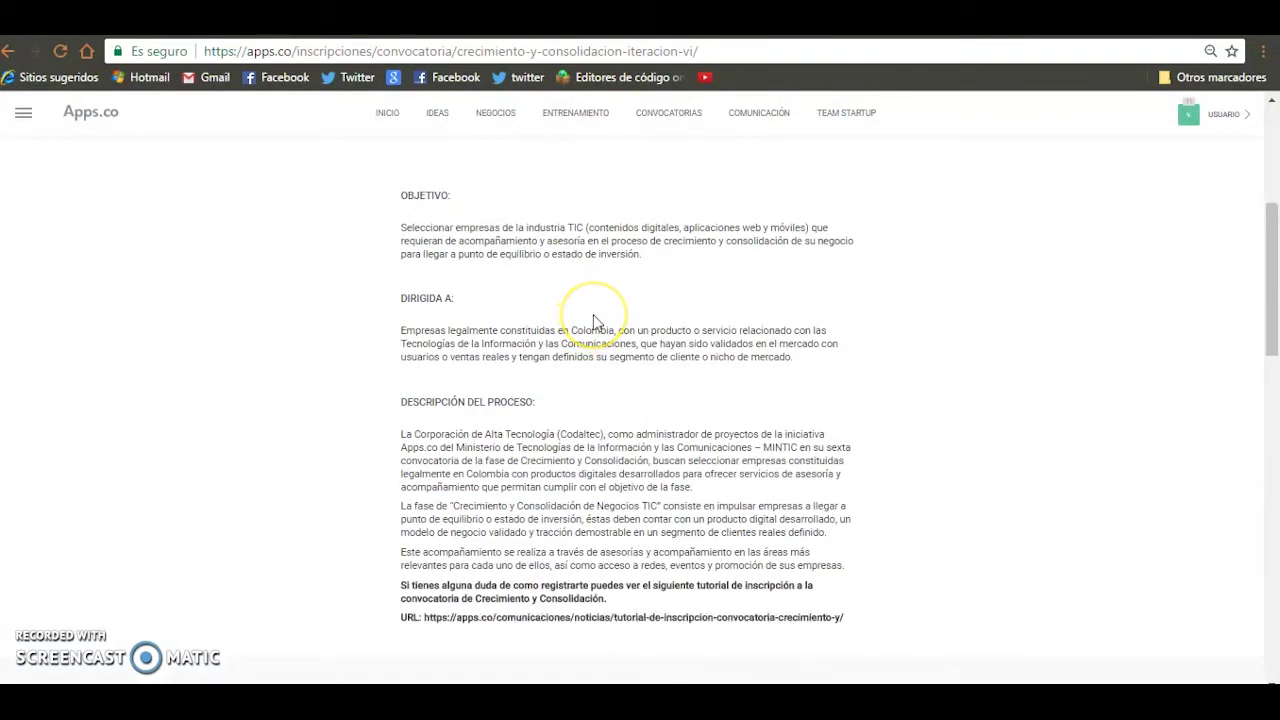
scroll(593, 322, down, 5)
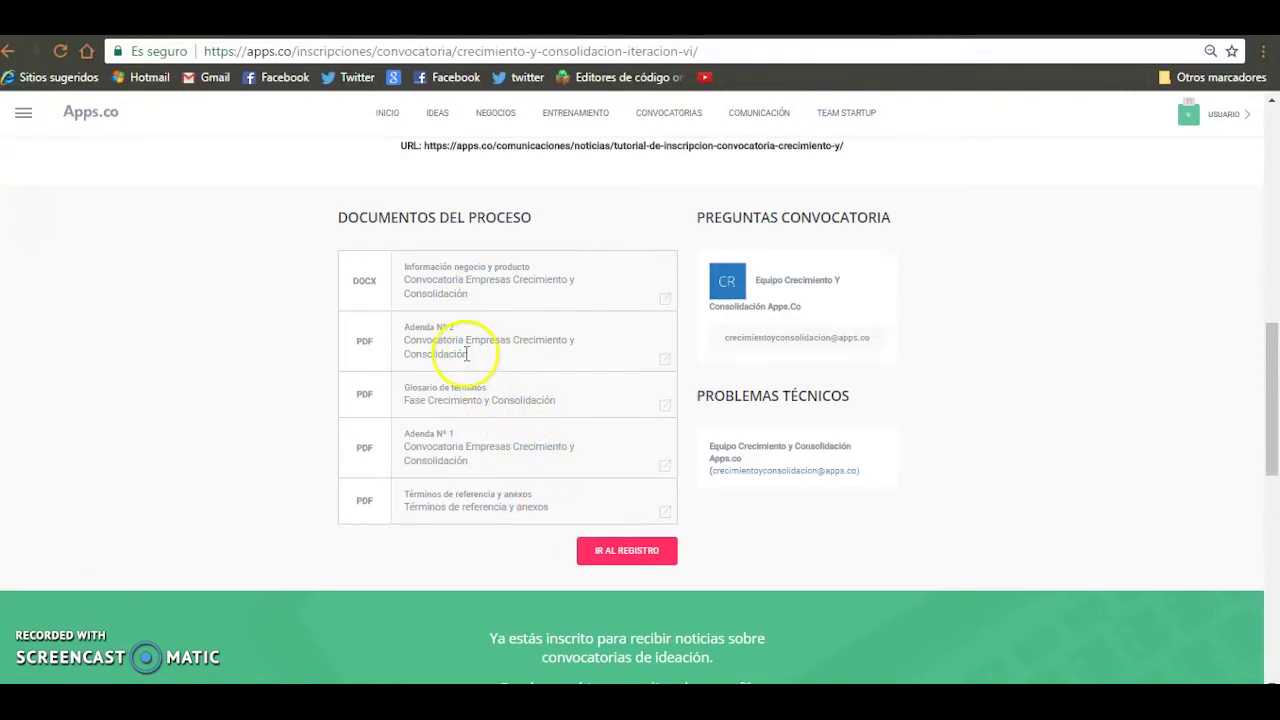
drag(471, 356, 371, 329)
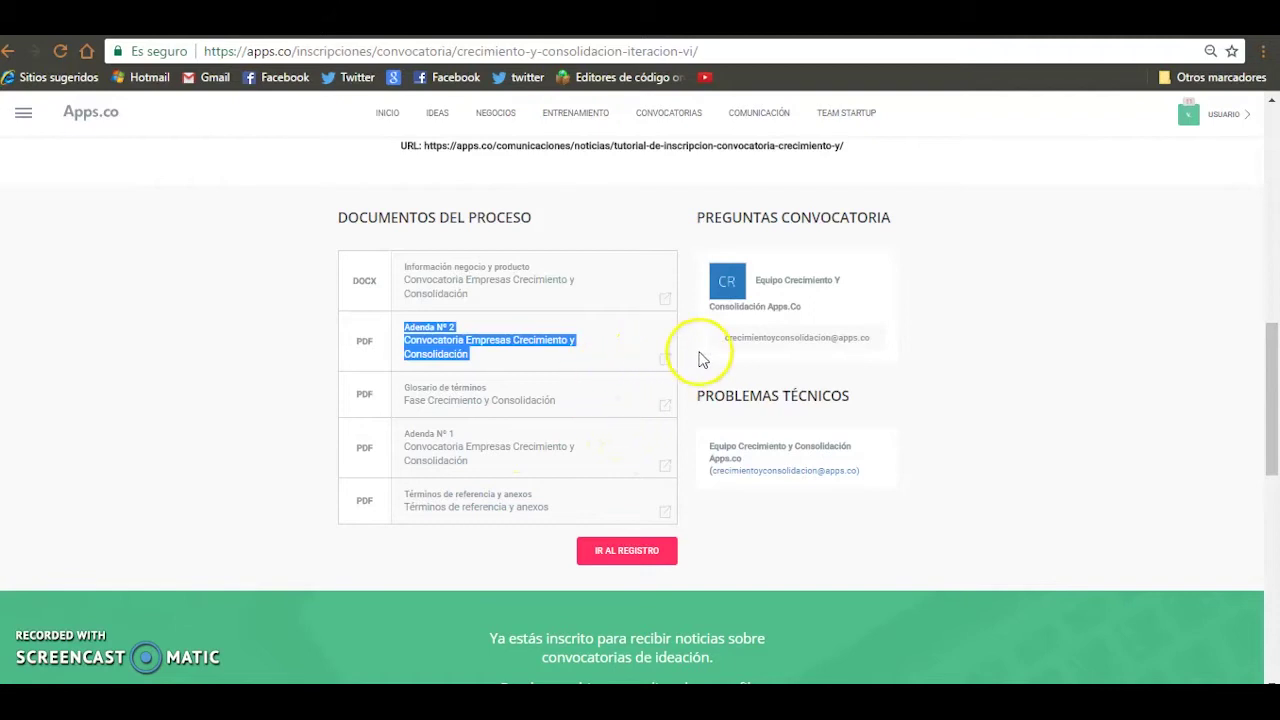
click(640, 556)
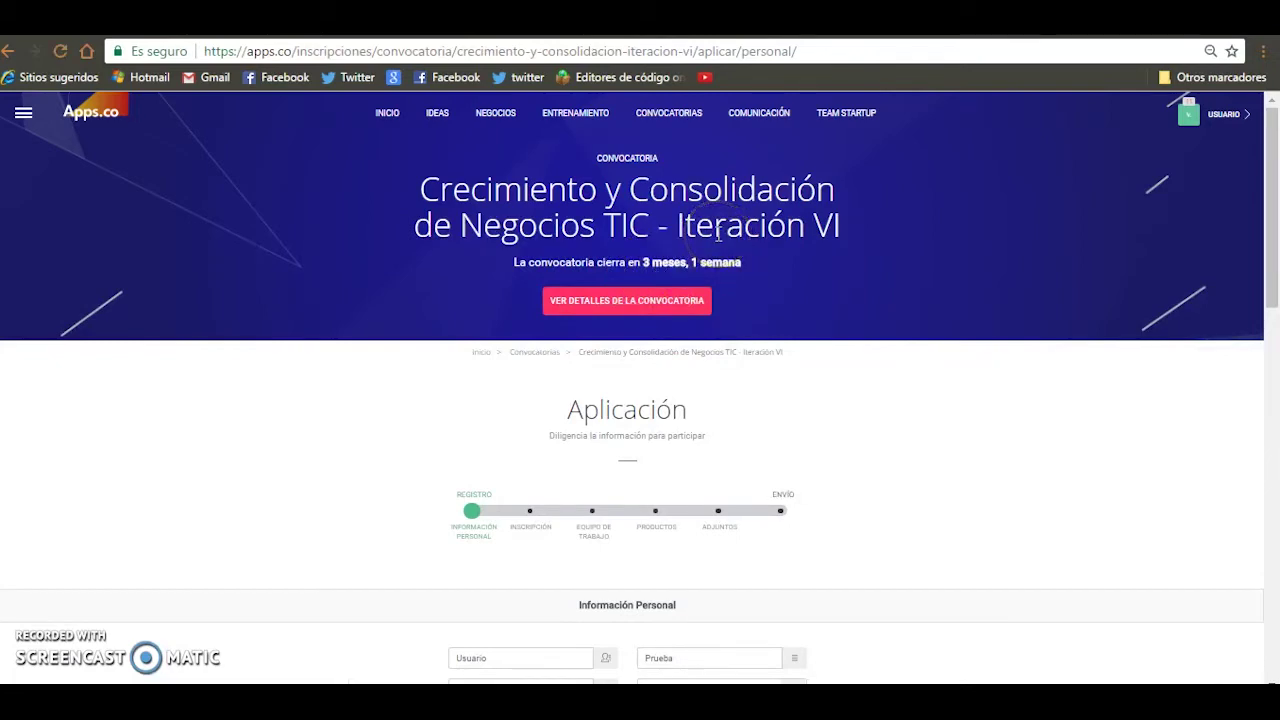
Check the first name, last name, e-mail and mobile number fields in the Información Personal section.
scroll(857, 340, down, 3)
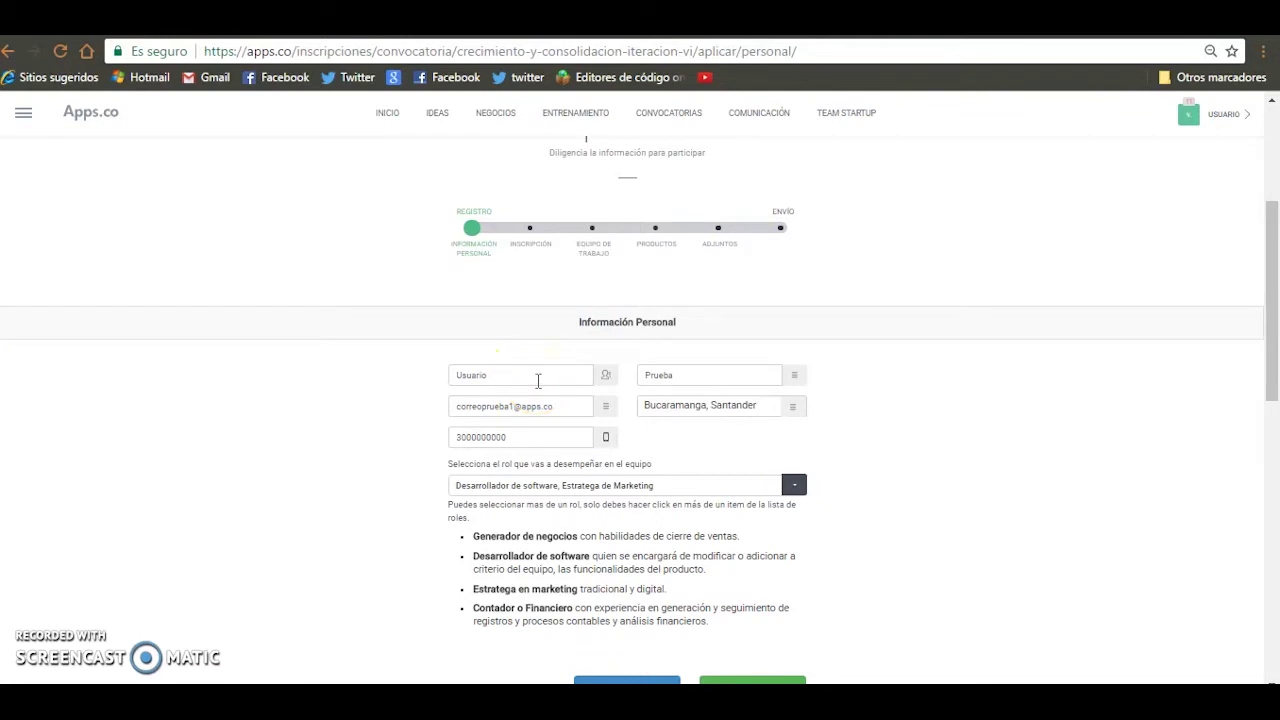
click(543, 380)
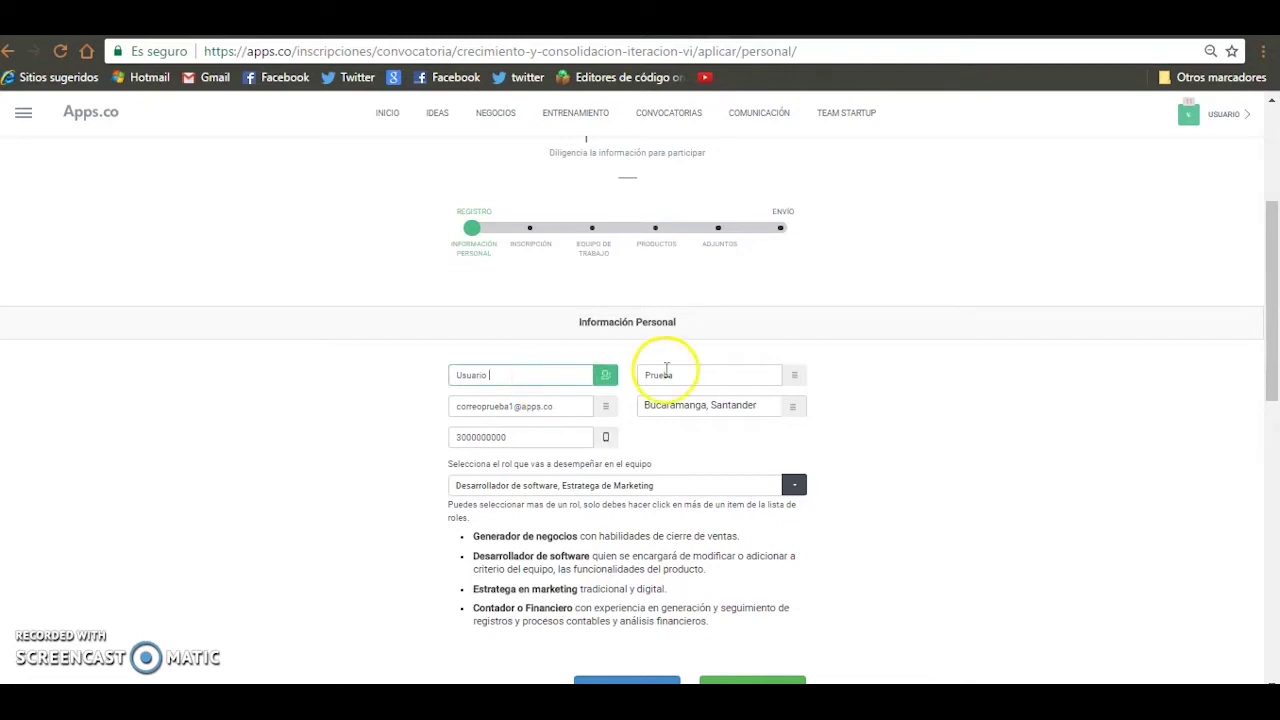
click(680, 374)
click(558, 408)
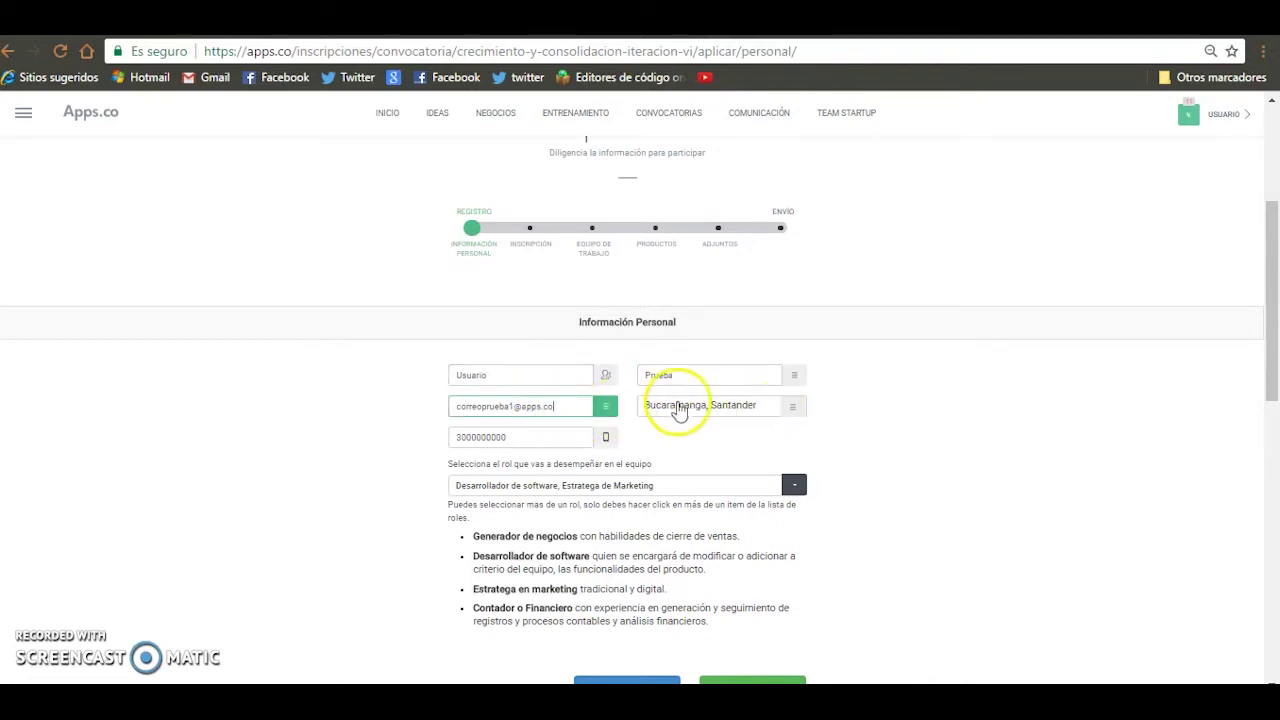
click(512, 438)
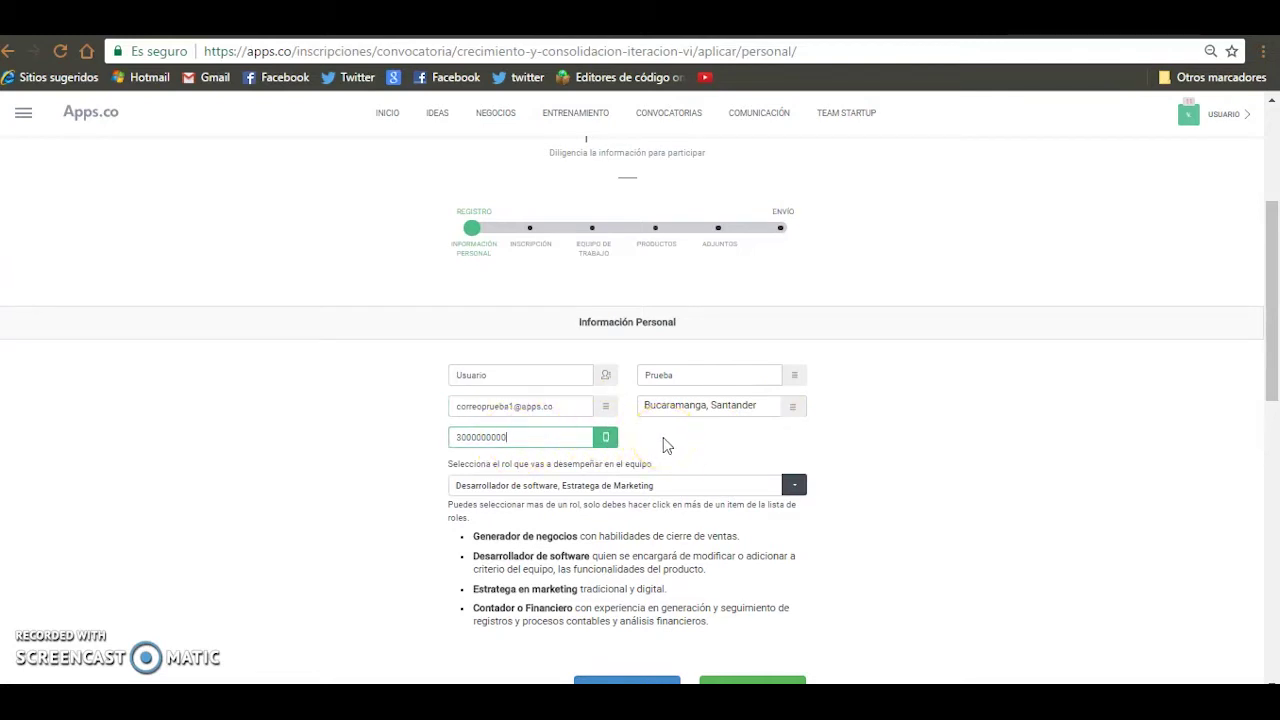
Read the descriptions of the four team roles, from Generador de negocios to Contador o Financiero.
scroll(851, 441, down, 1)
scroll(851, 441, down, 1)
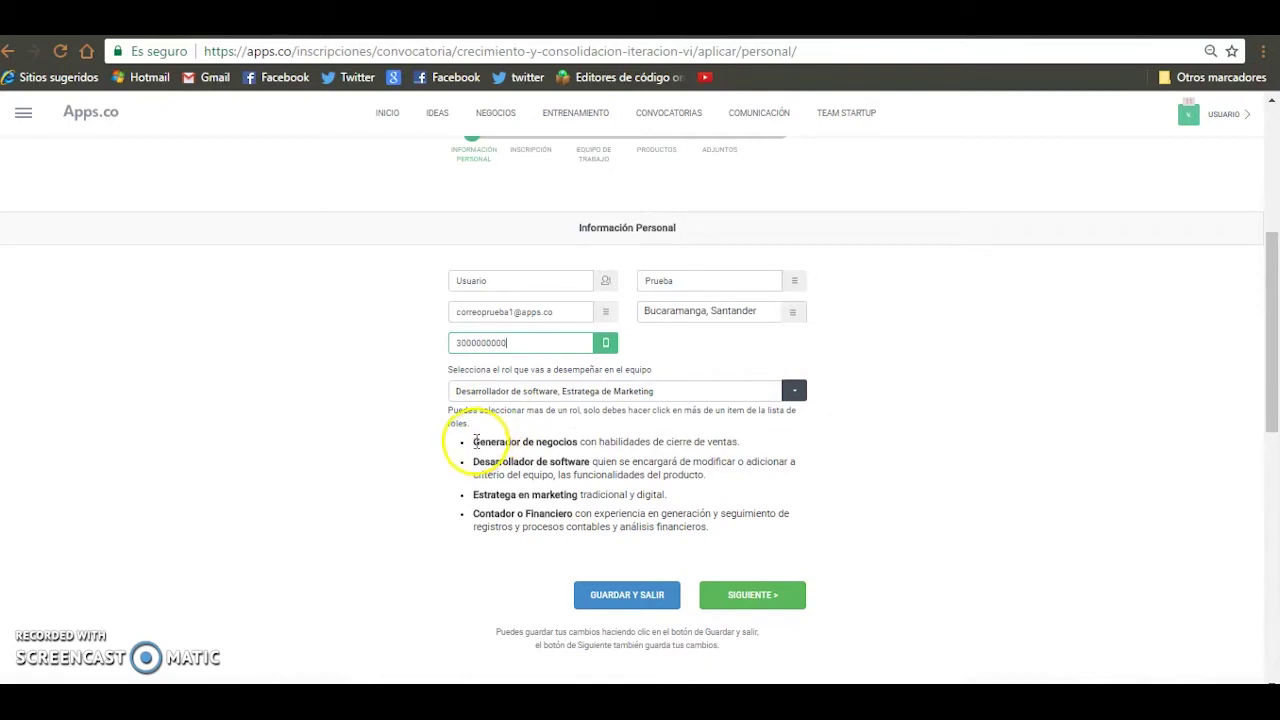
drag(474, 441, 578, 441)
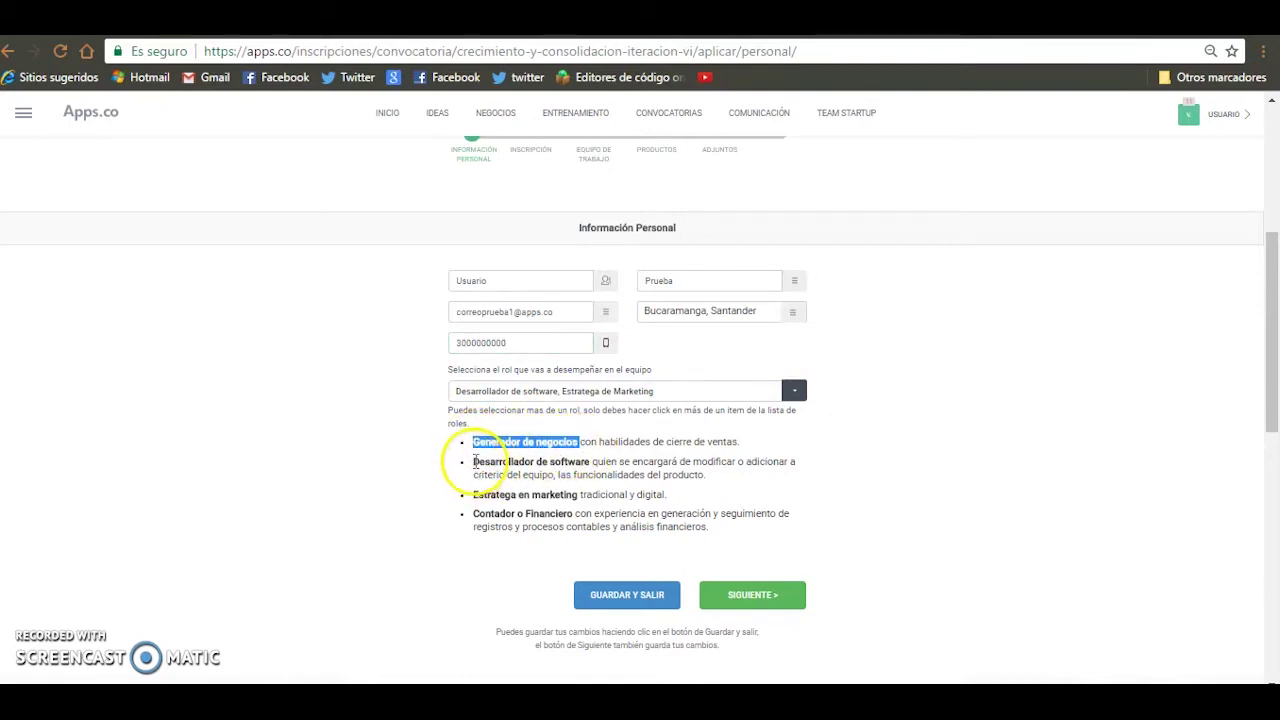
drag(473, 461, 595, 474)
drag(474, 494, 578, 495)
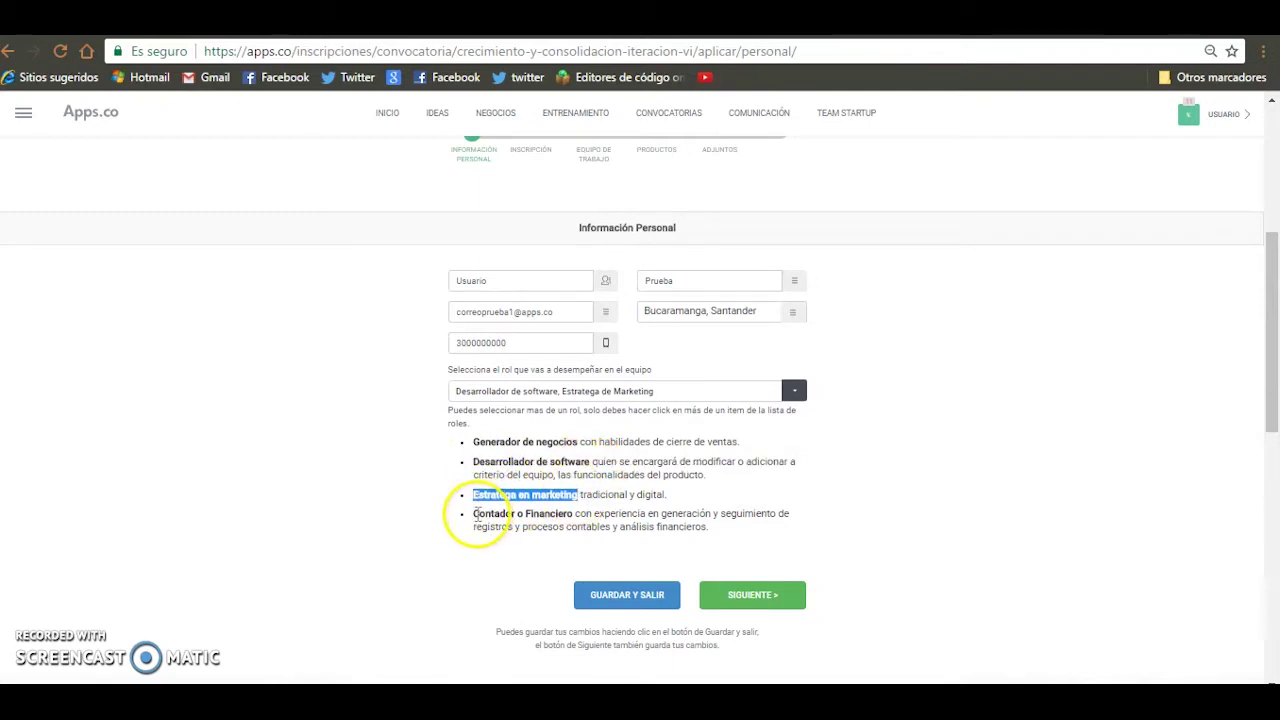
drag(474, 514, 577, 513)
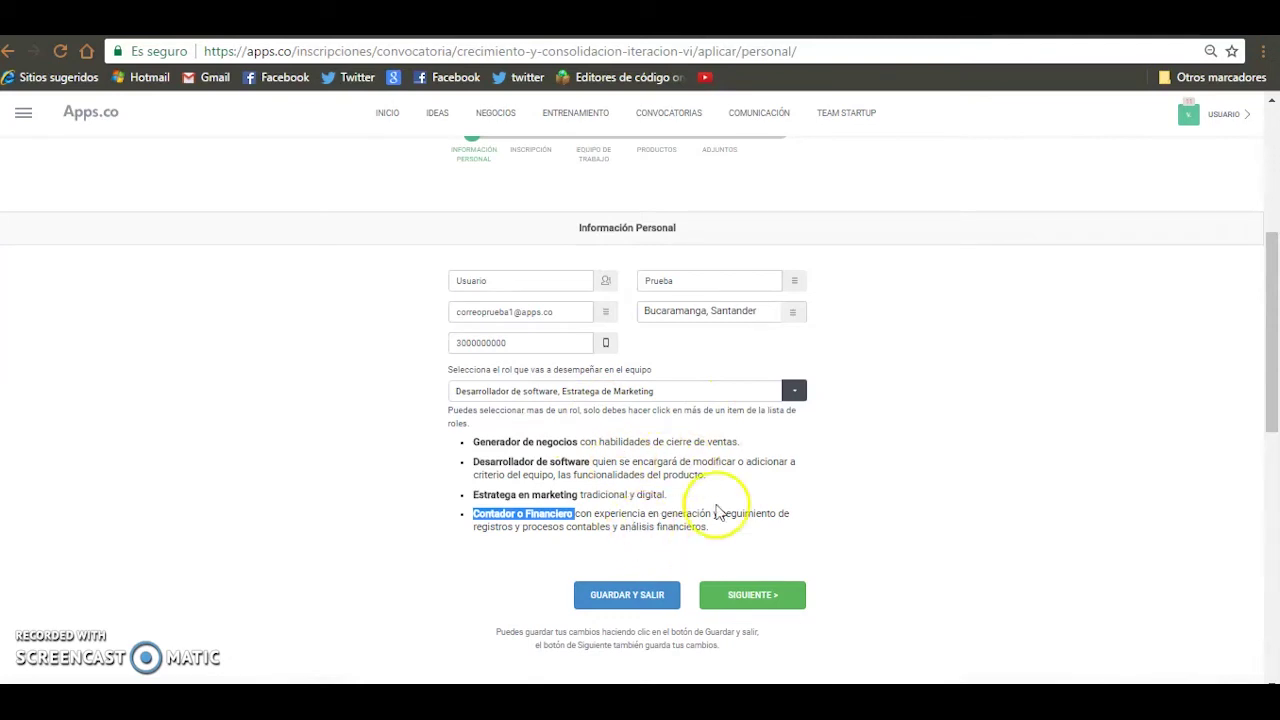
Keep Desarrollador de software and Estratega de Marketing as the applicant's team roles and continue to the Inscripción section.
click(706, 402)
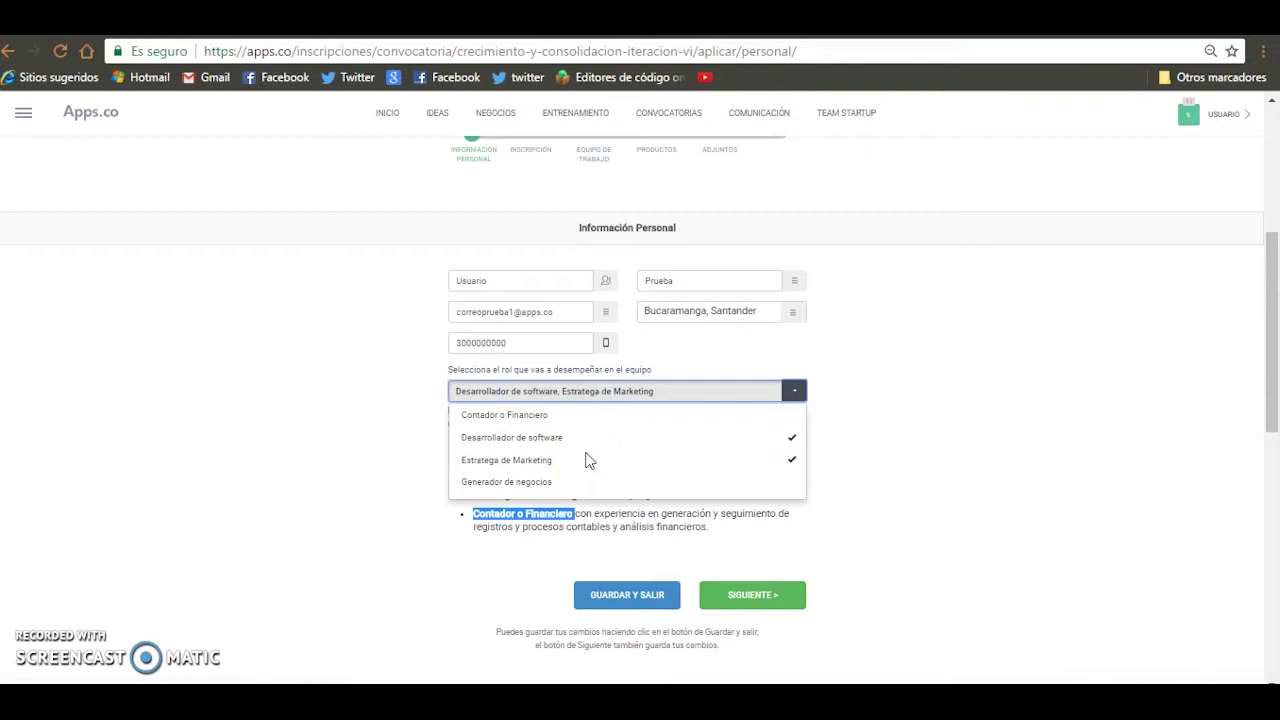
mouse_move(587, 458)
mouse_down()
mouse_move(551, 491)
mouse_move(556, 443)
mouse_up()
click(557, 395)
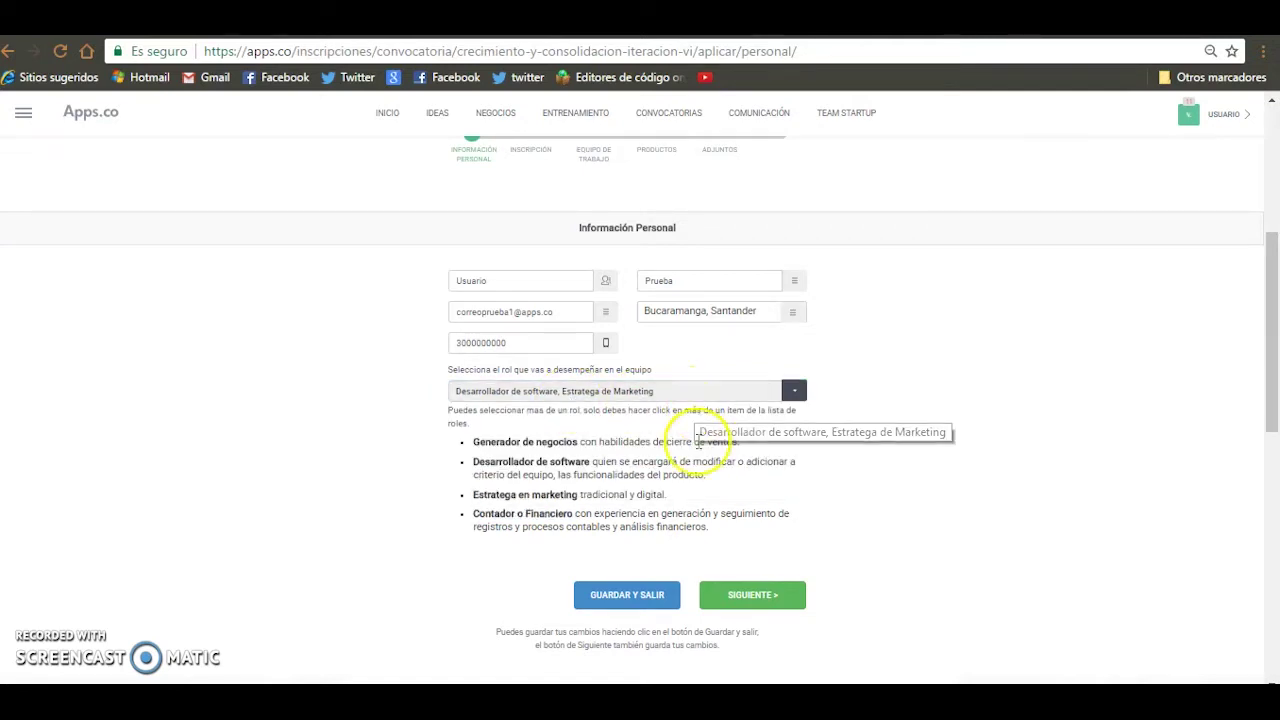
click(750, 602)
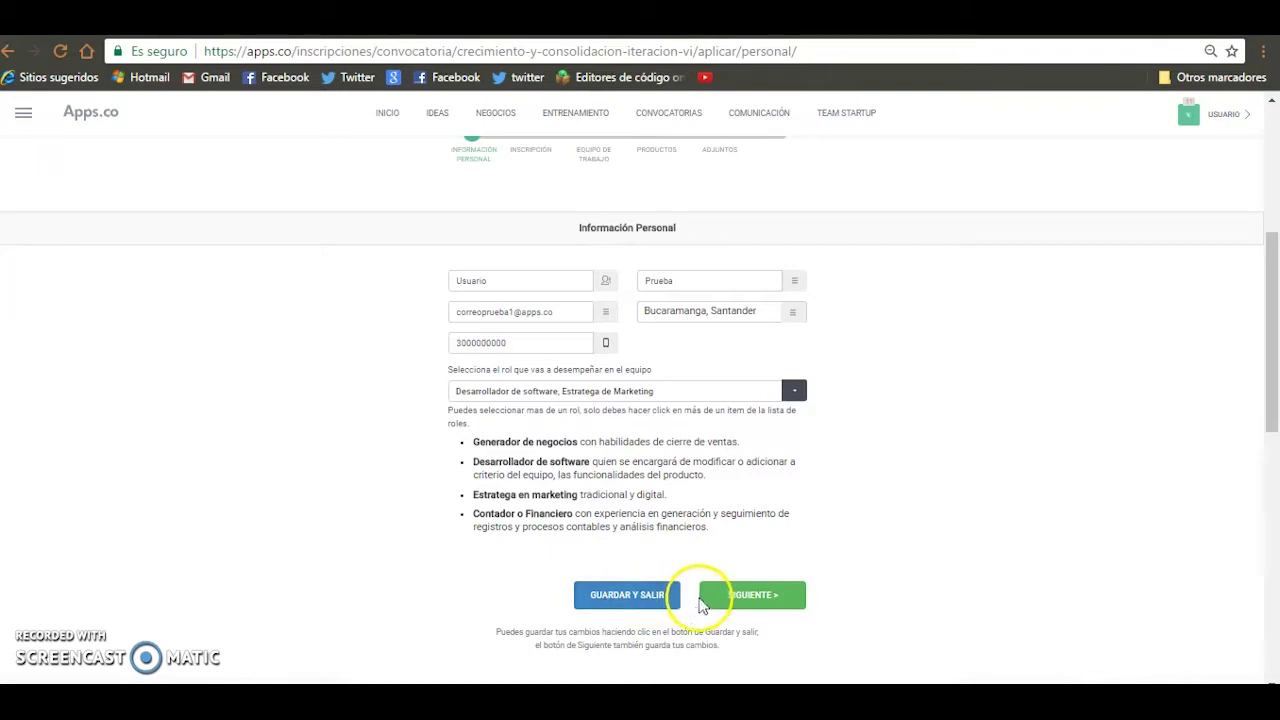
click(729, 600)
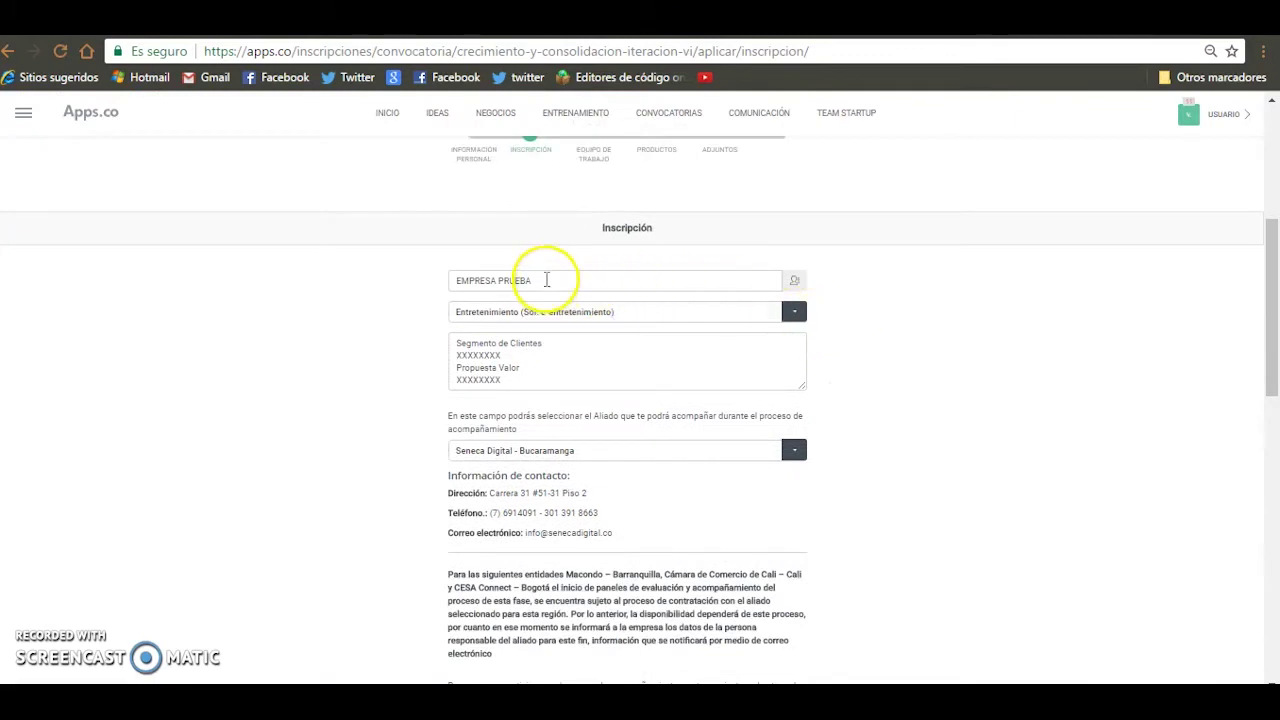
Check the company name and choose Entretenimiento (Sol. e-entretenimiento) as the company's sector.
drag(543, 277, 431, 280)
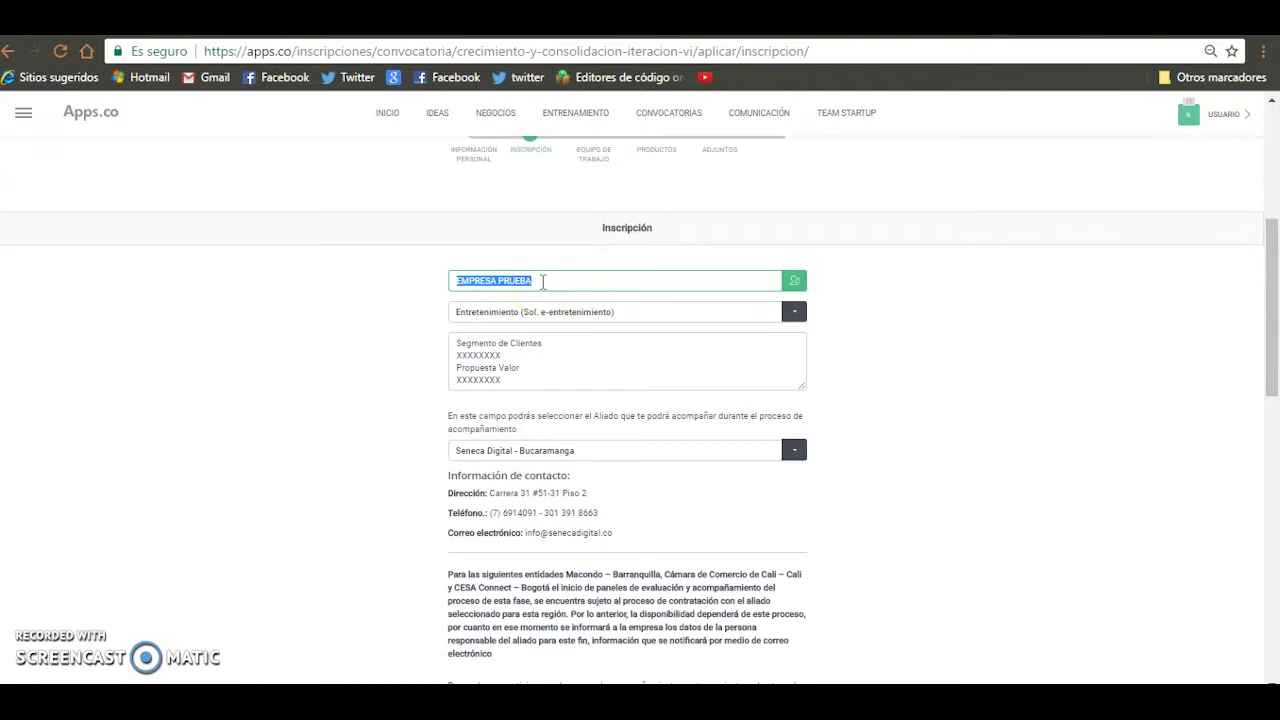
click(634, 314)
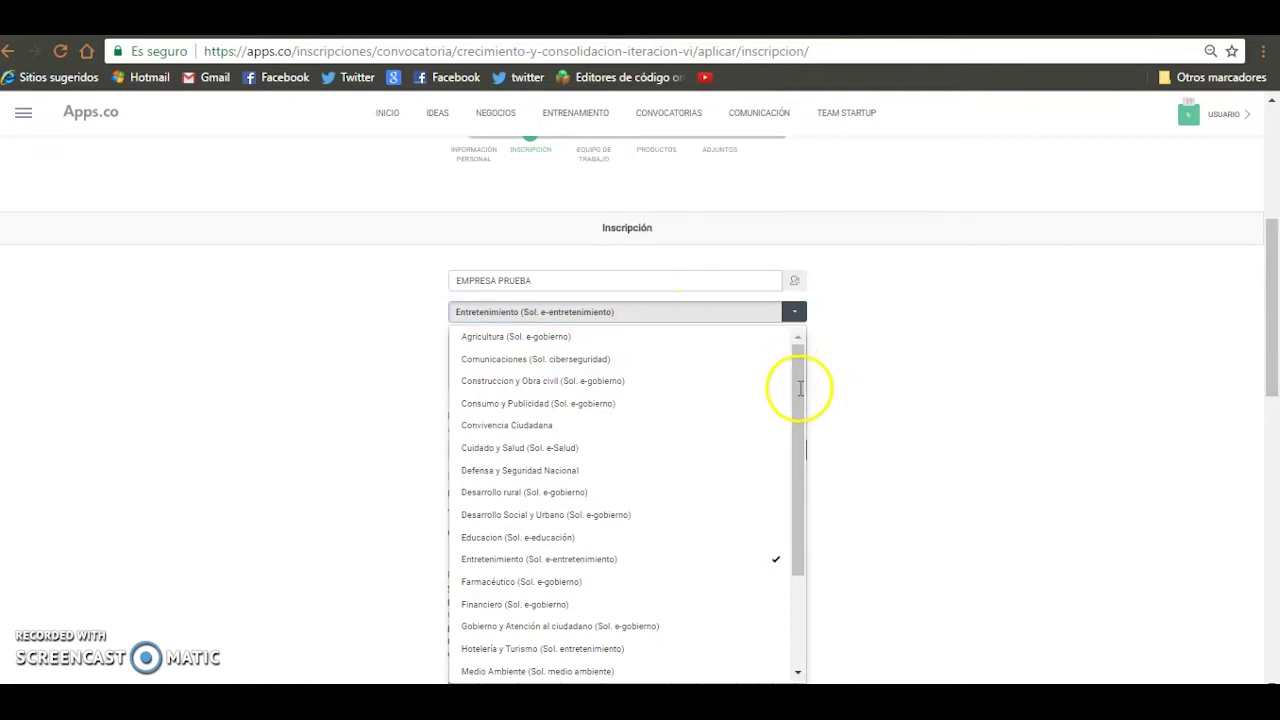
click(800, 420)
click(627, 318)
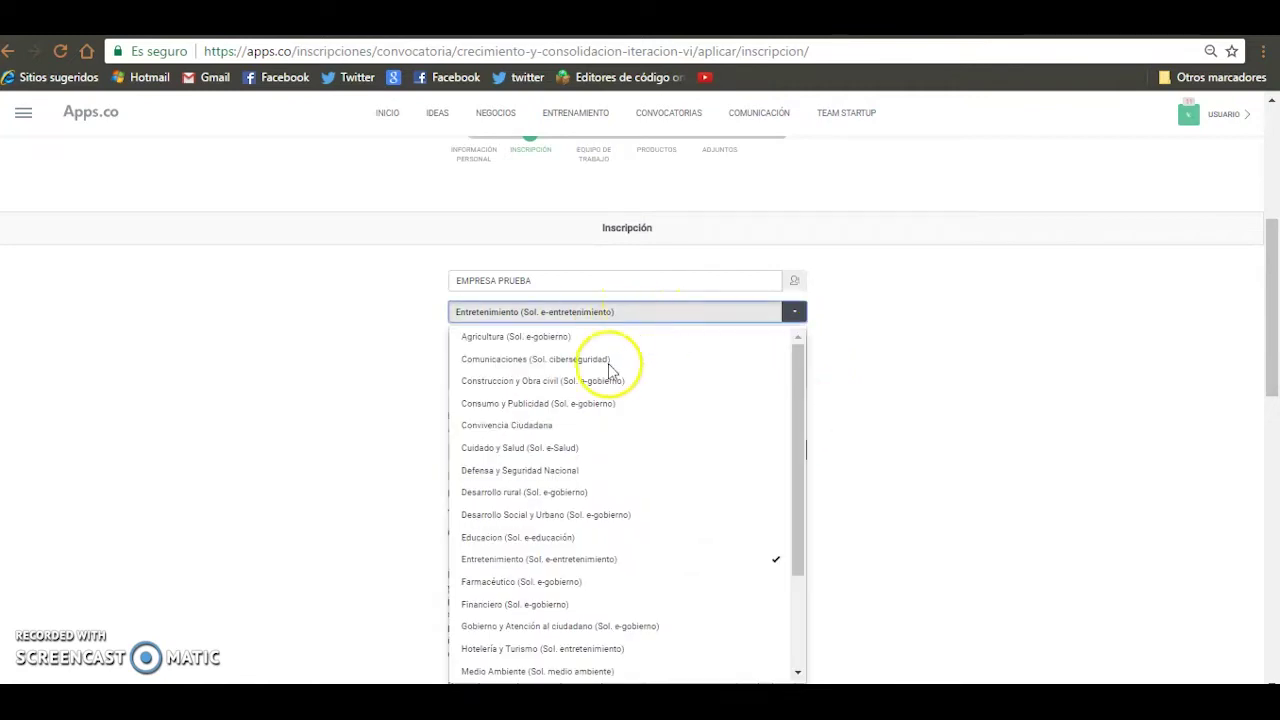
click(577, 564)
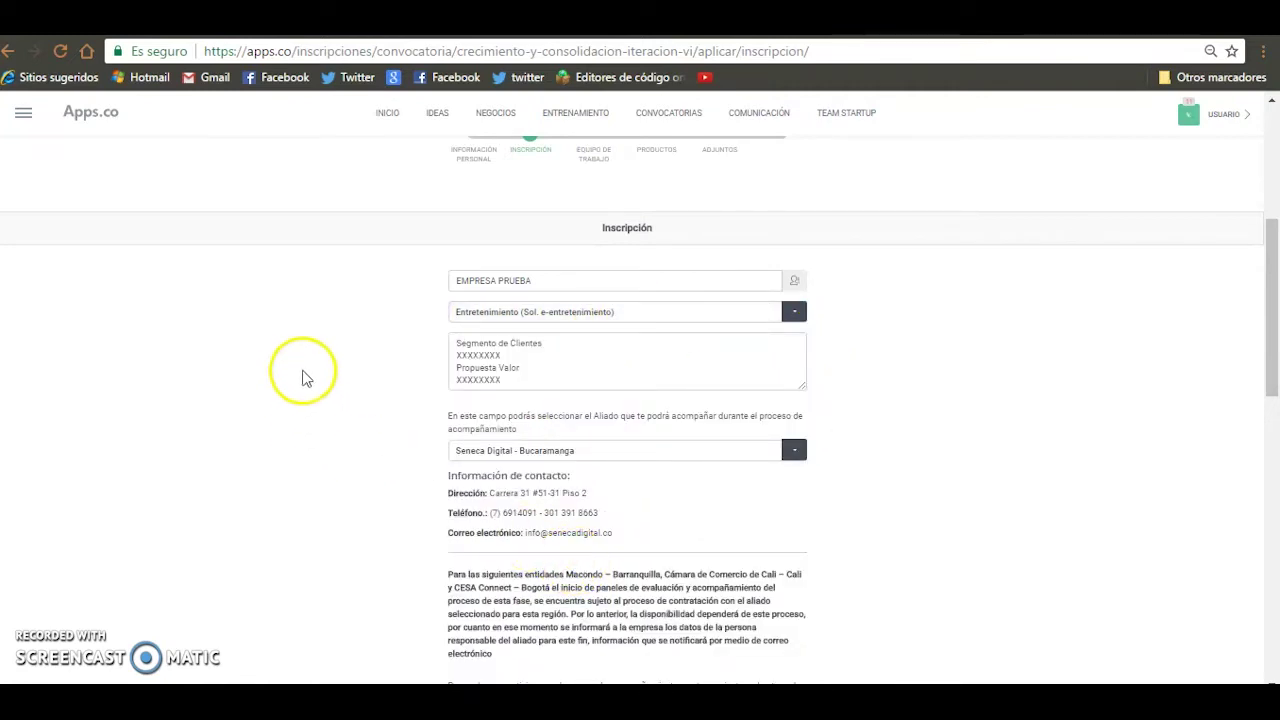
Review the customer segment and value proposition in the description, and select Seneca Digital - Bucaramanga as the supporting ally.
drag(457, 343, 548, 344)
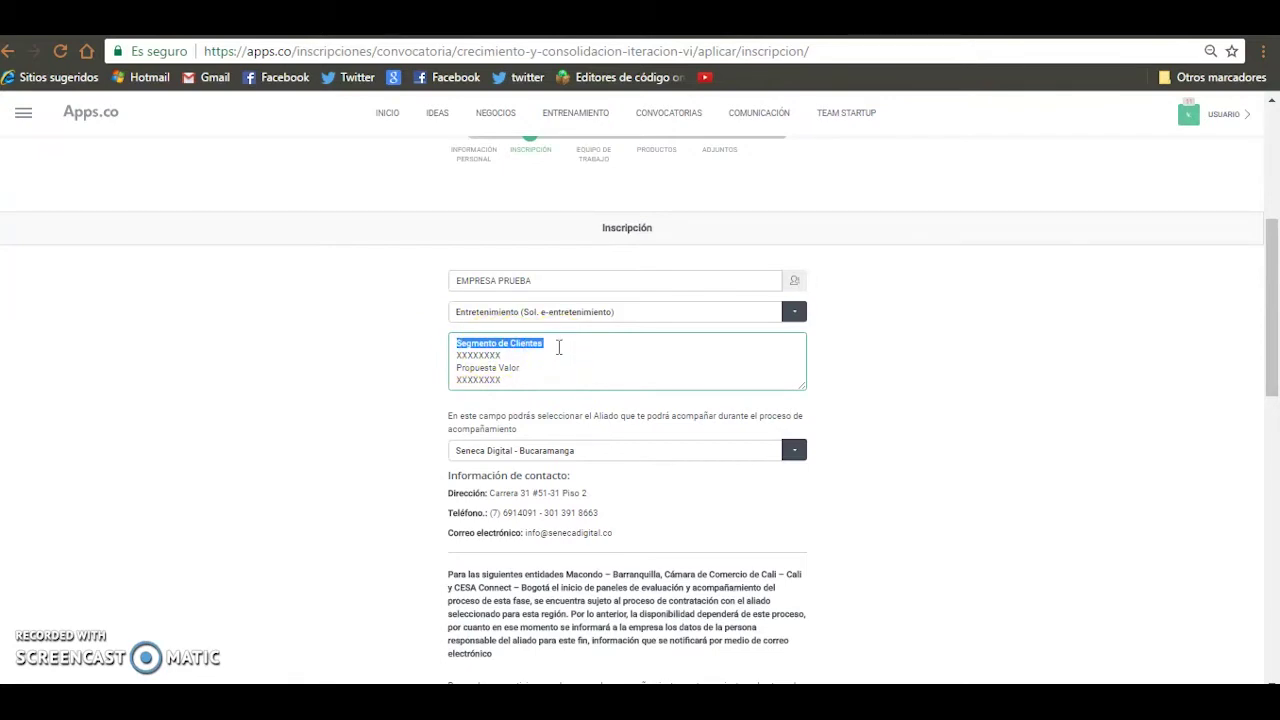
drag(456, 367, 530, 370)
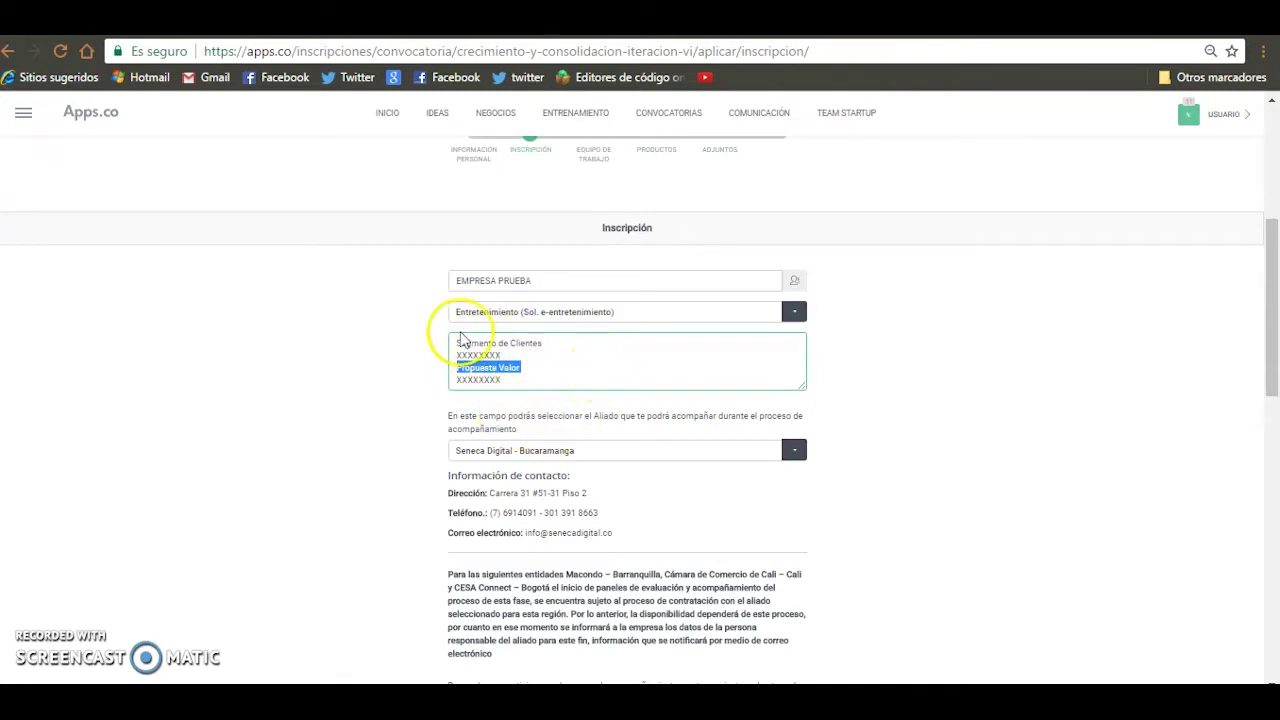
click(699, 455)
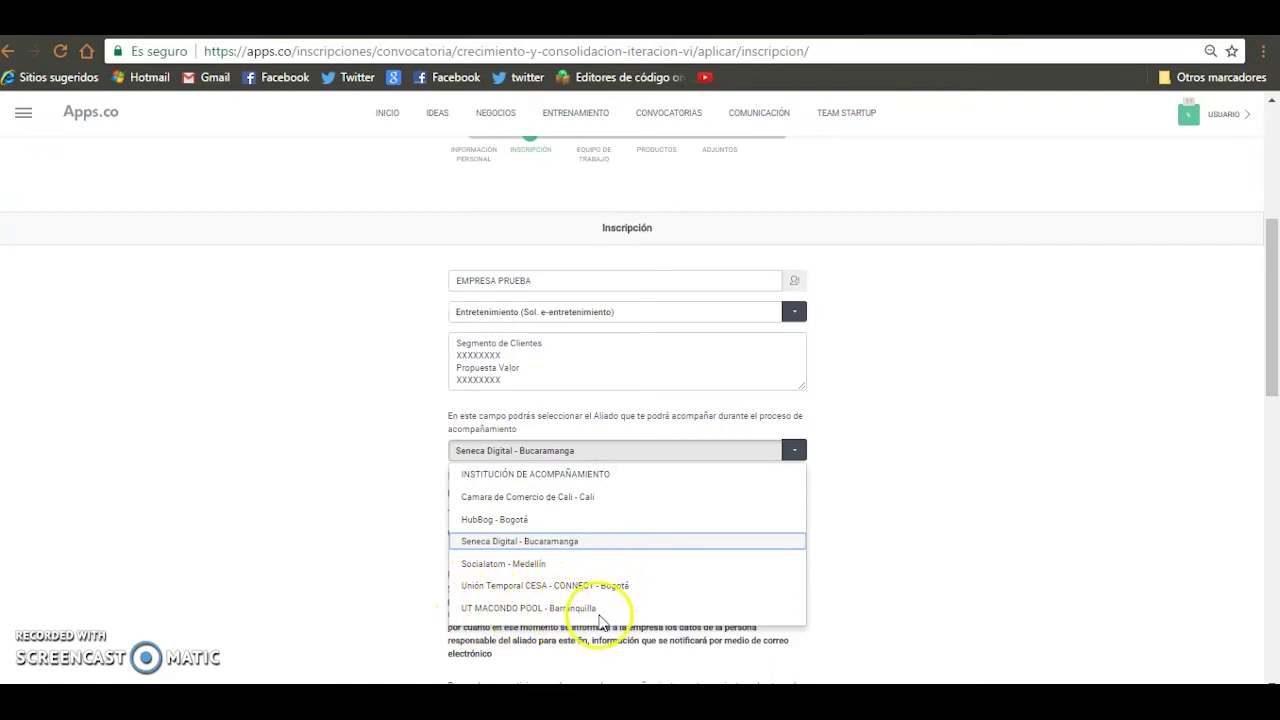
click(553, 546)
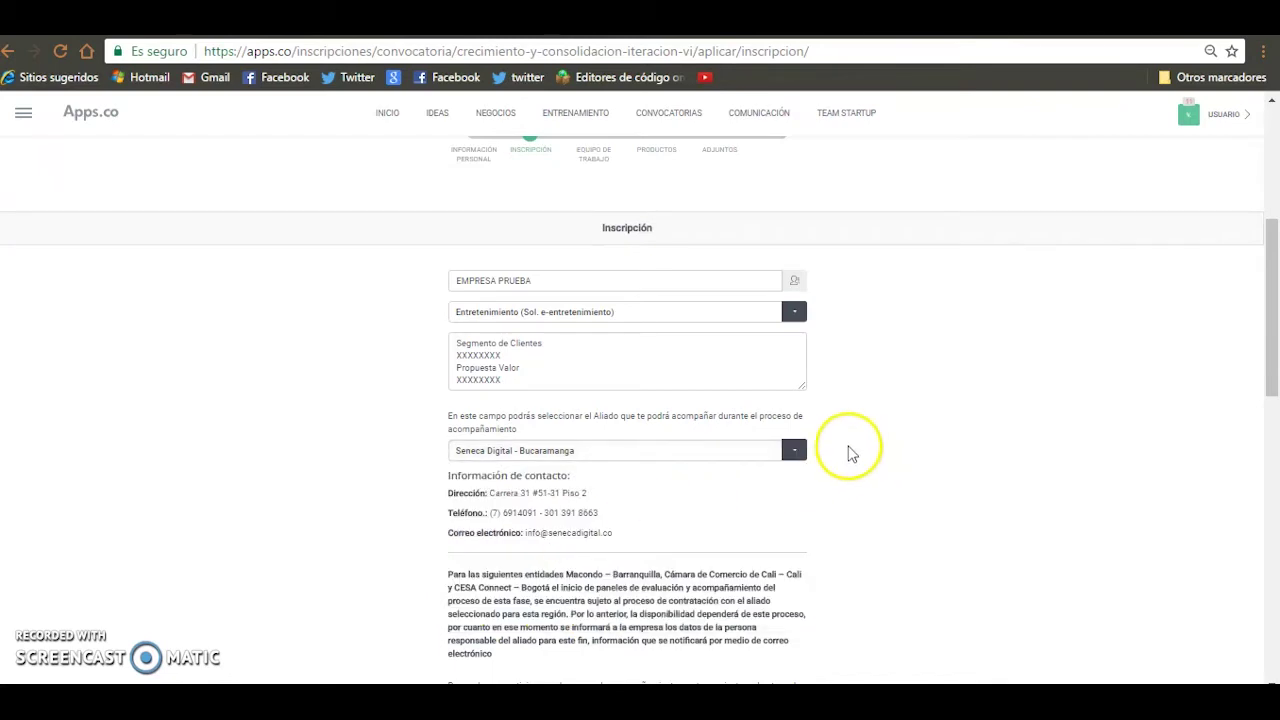
Review the ally's contact information and the notes on participating entities, and continue to the Equipo de Trabajo section.
drag(447, 493, 622, 530)
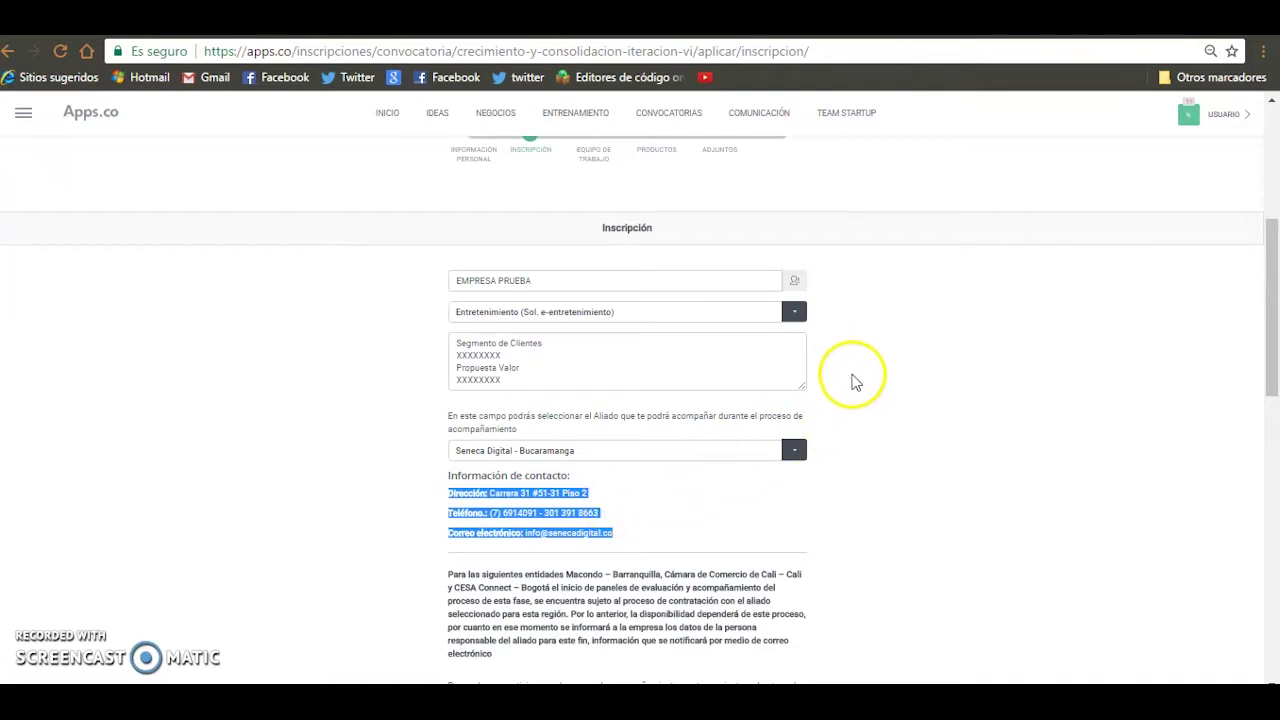
scroll(851, 376, down, 1)
scroll(855, 385, down, 1)
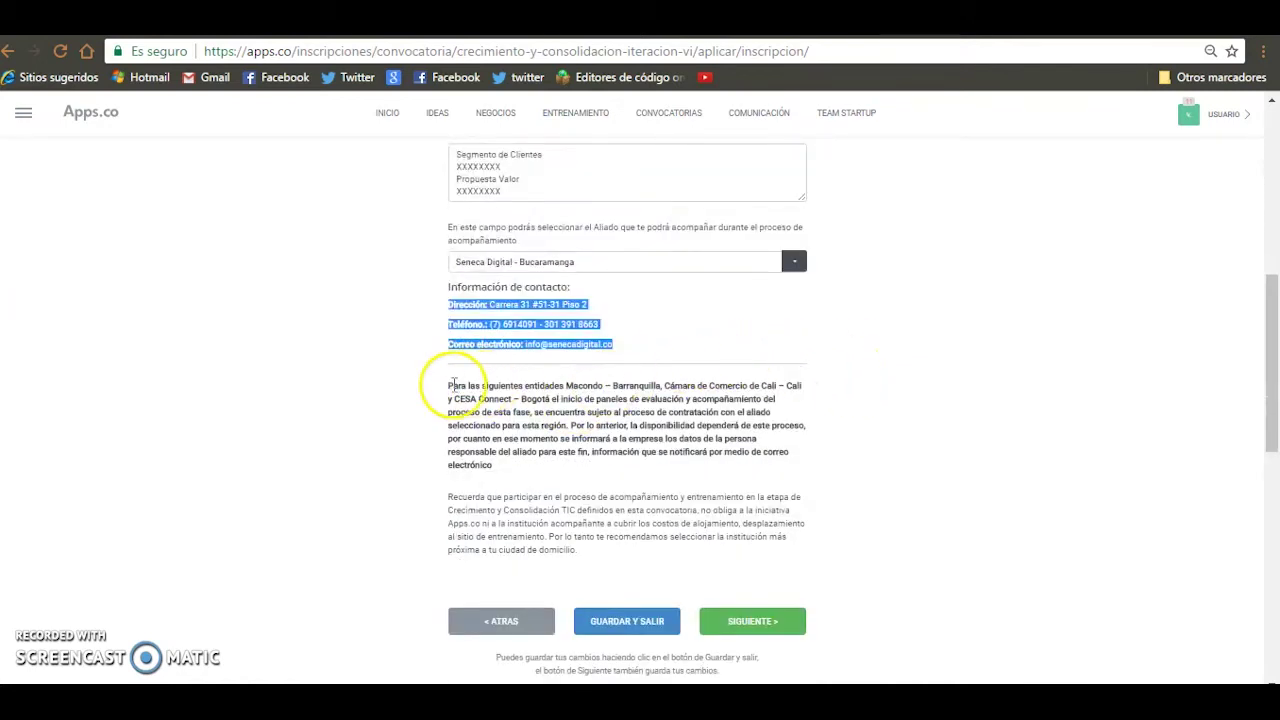
drag(527, 386, 550, 398)
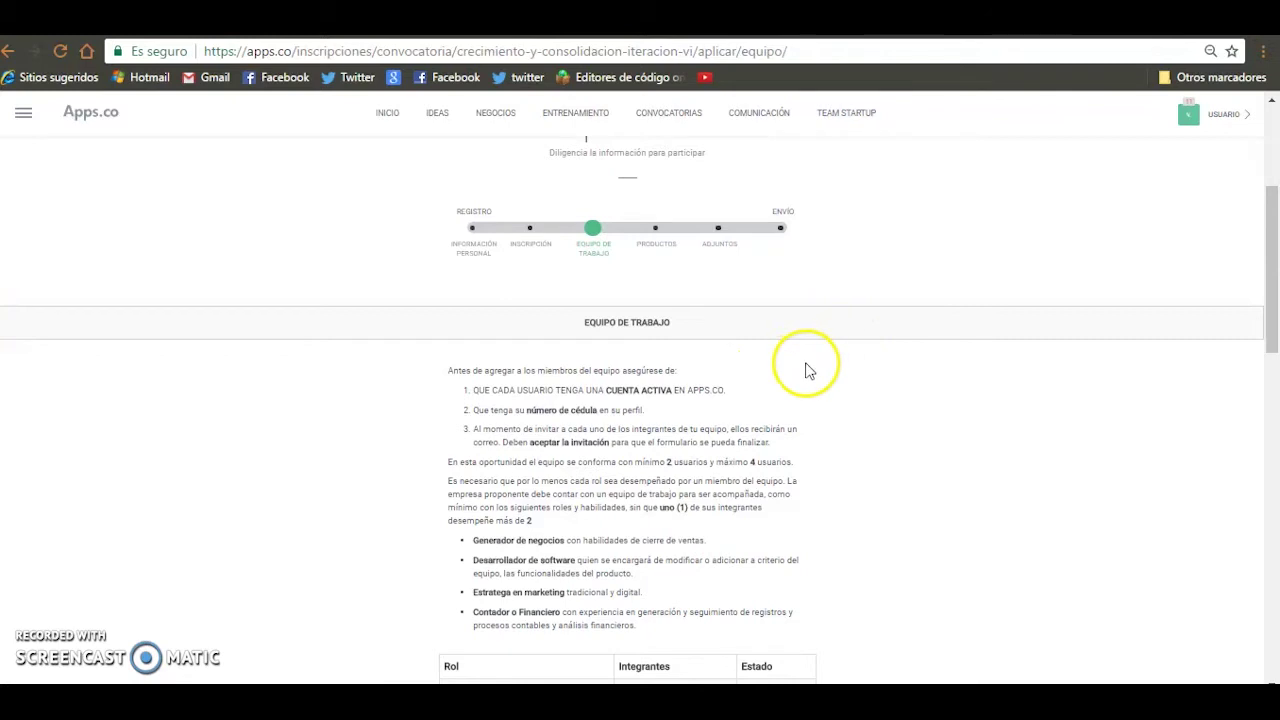
scroll(808, 370, down, 1)
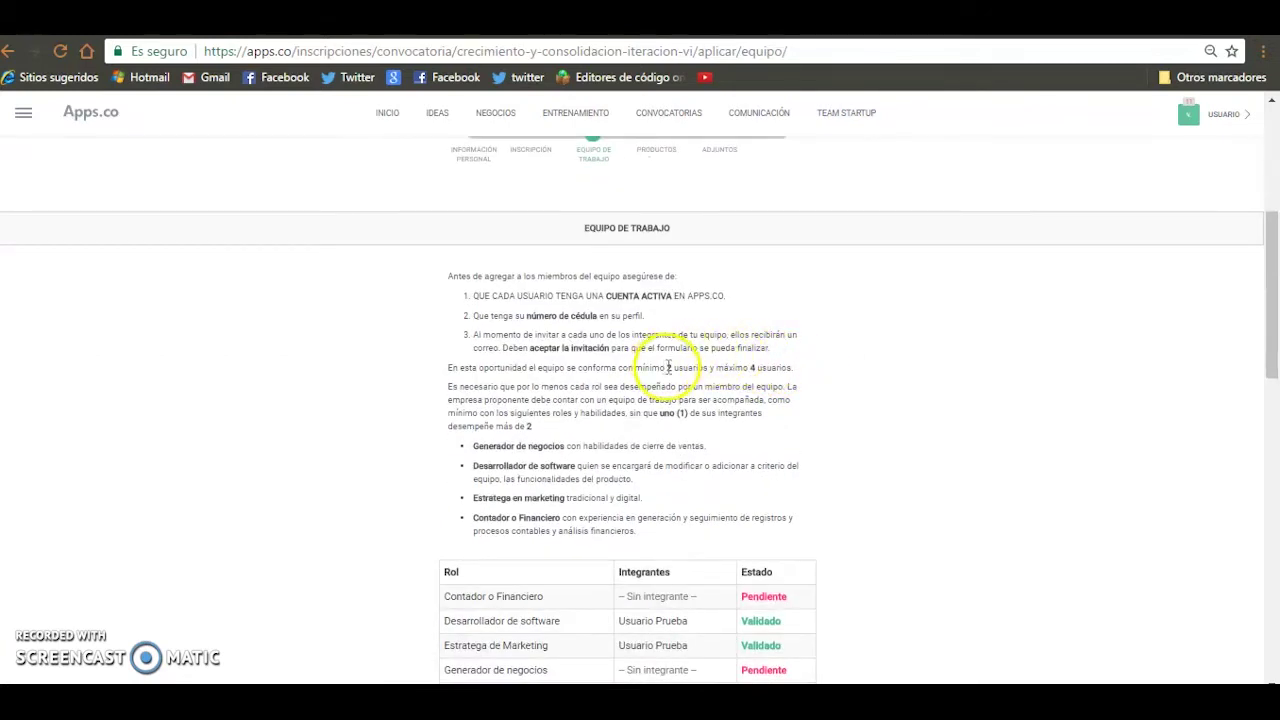
Review the team's minimum and maximum size and the status of each role in the Equipo de Trabajo table.
drag(668, 367, 706, 367)
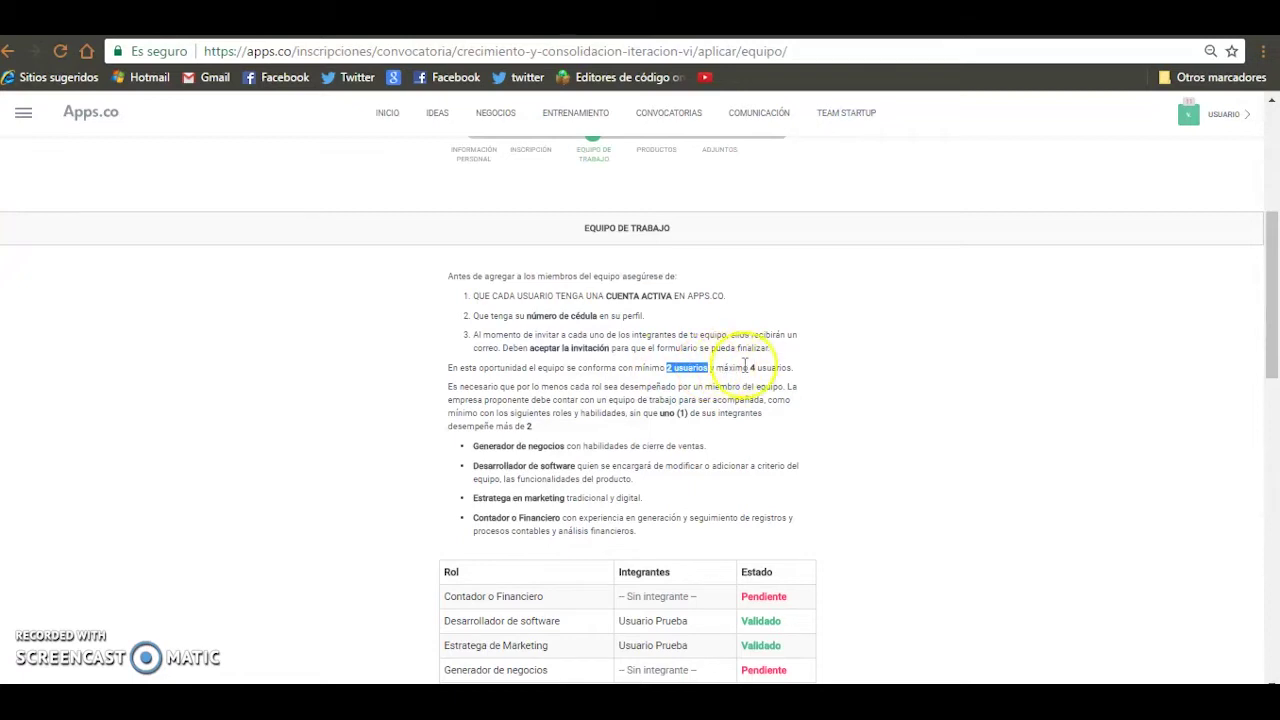
drag(792, 370, 735, 368)
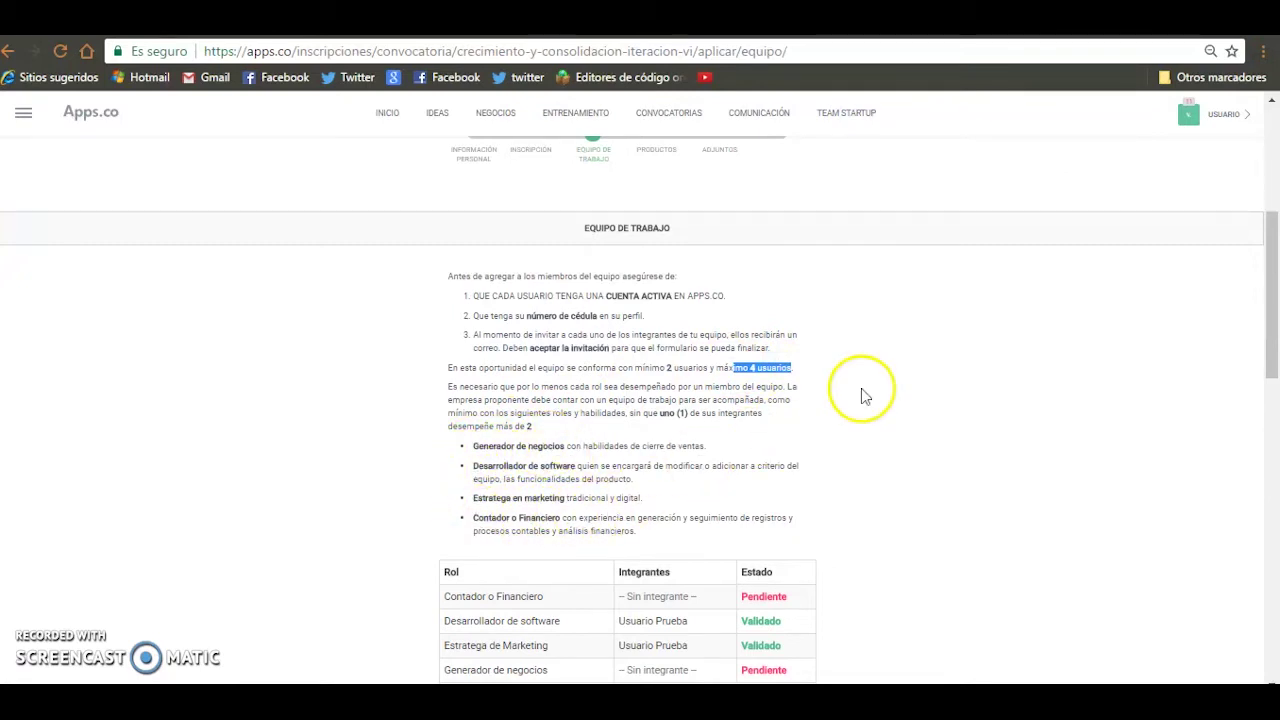
scroll(861, 390, down, 1)
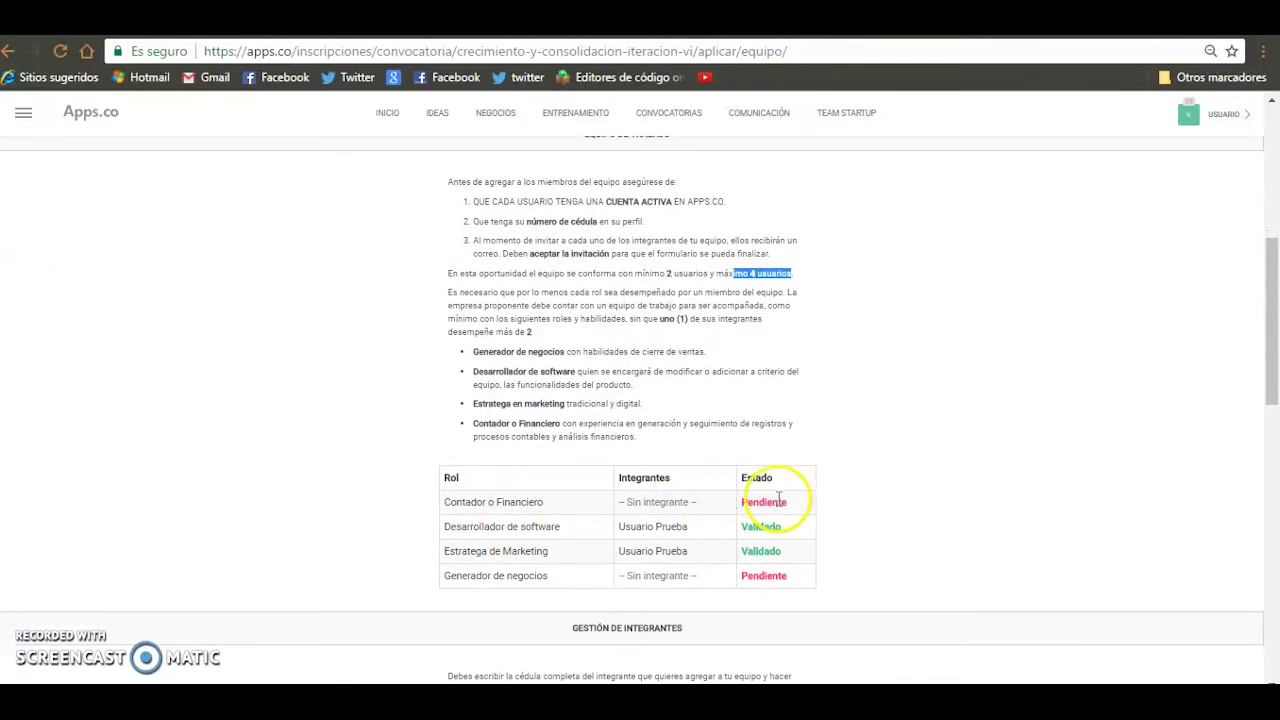
drag(795, 558, 460, 533)
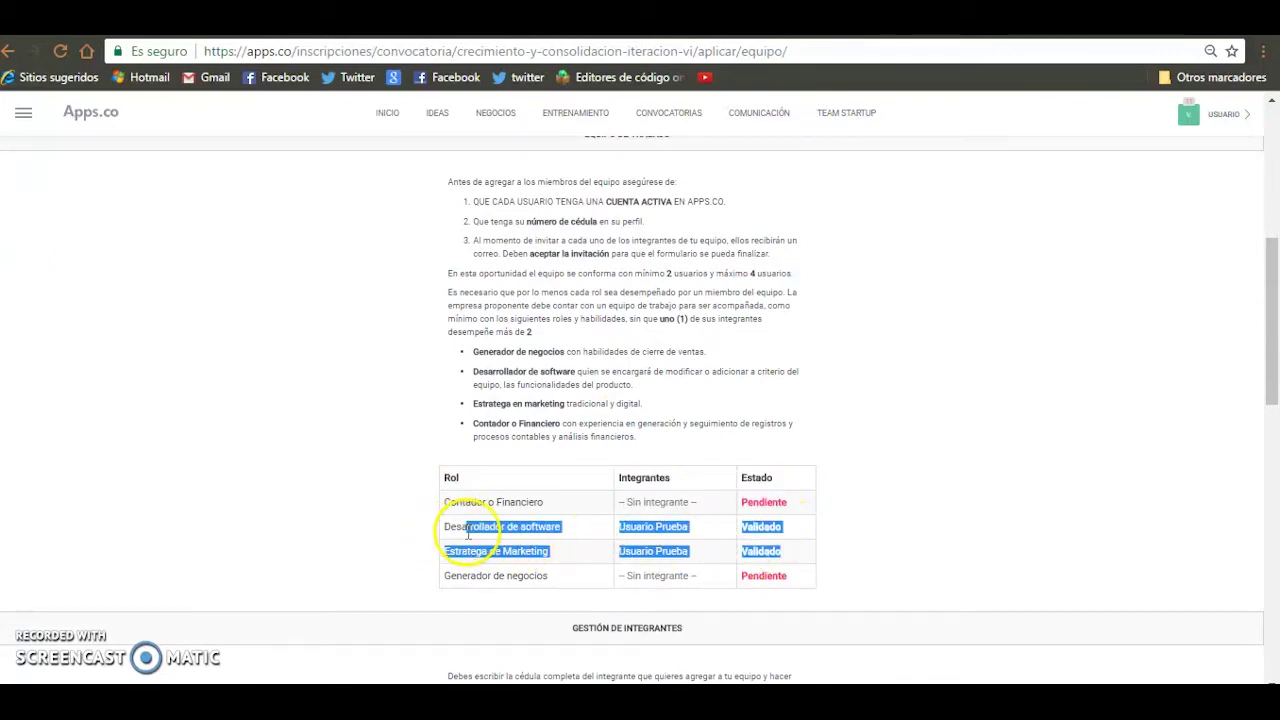
drag(800, 506, 408, 506)
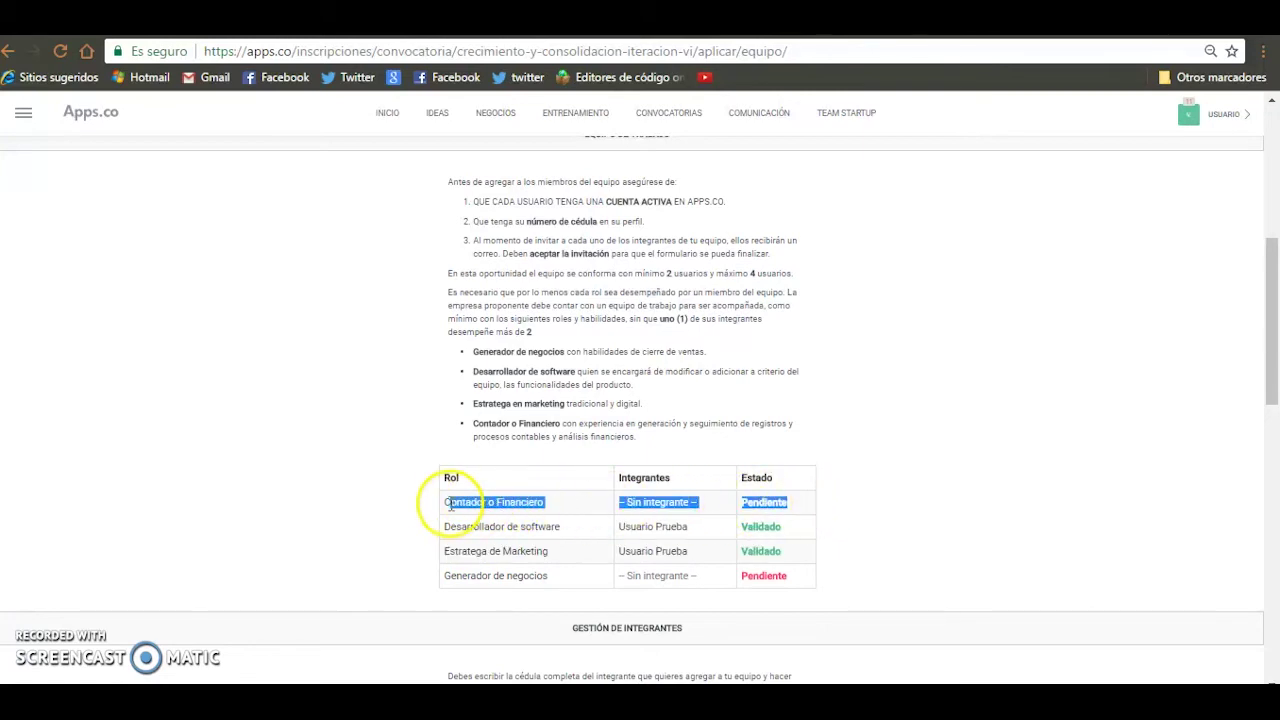
drag(795, 577, 443, 566)
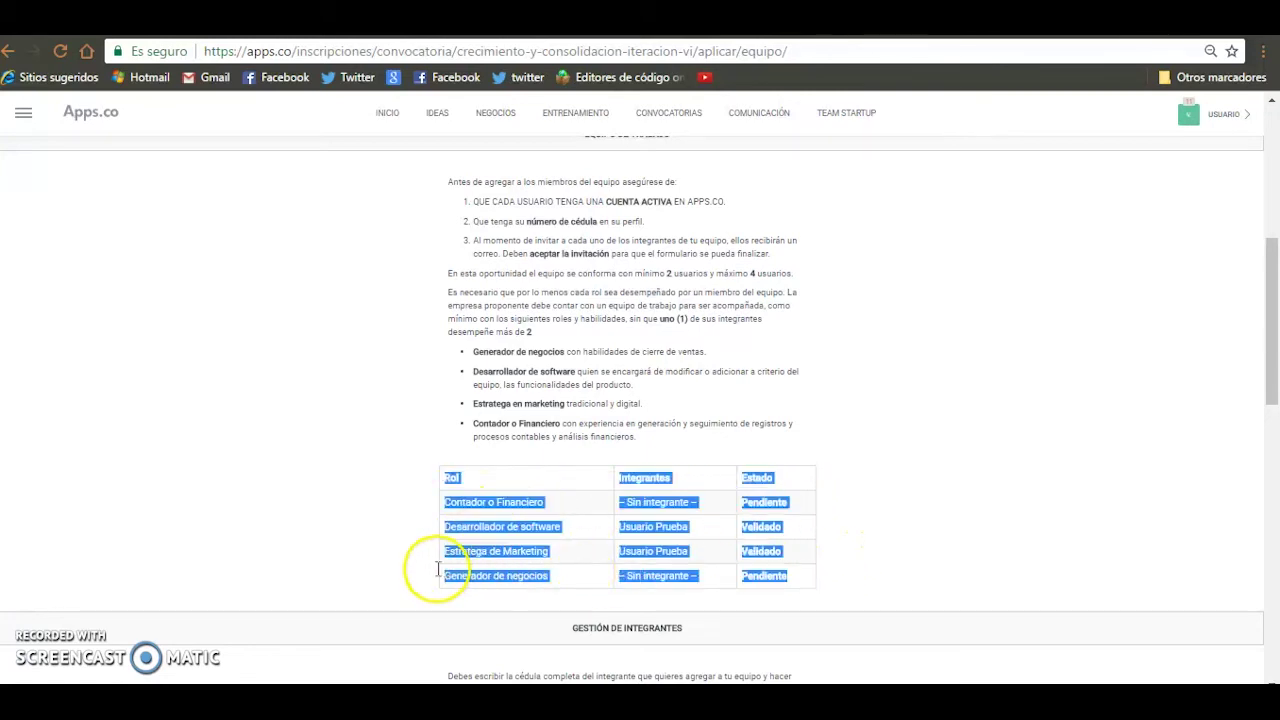
Enter the new team member's cédula number under Gestión de Integrantes and assign the role Contador o Financiero.
scroll(1171, 309, down, 3)
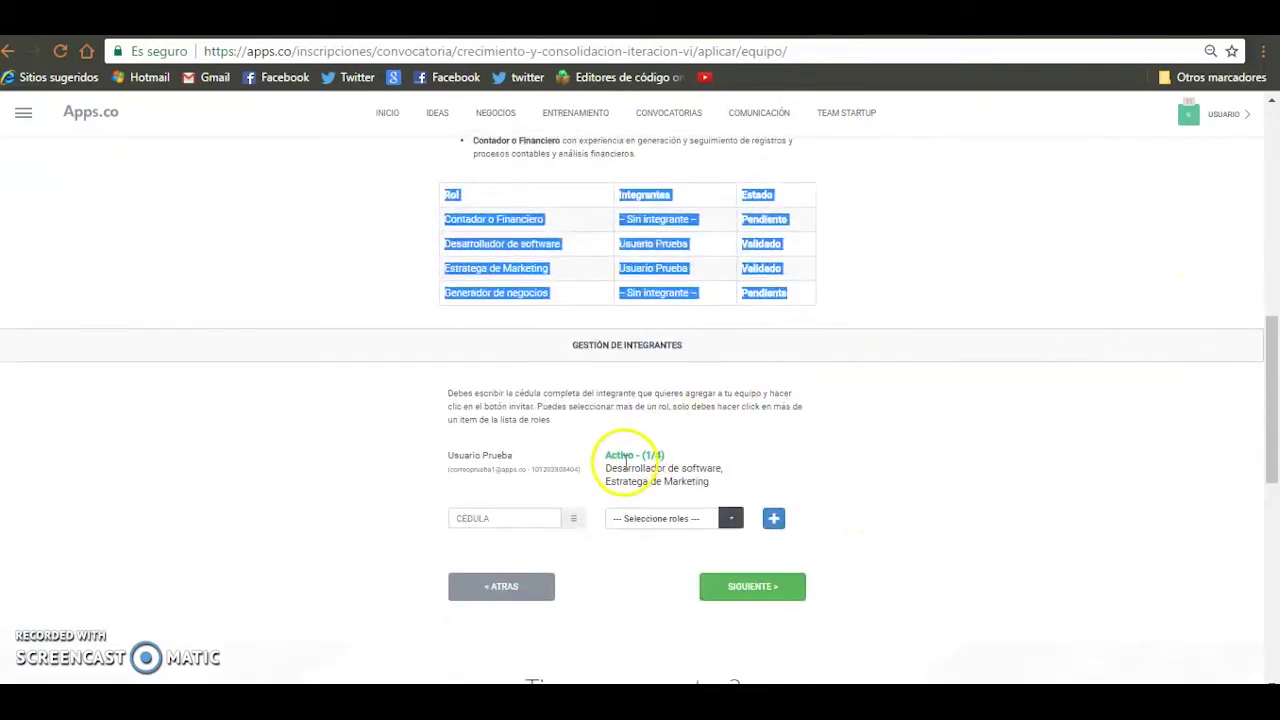
click(466, 518)
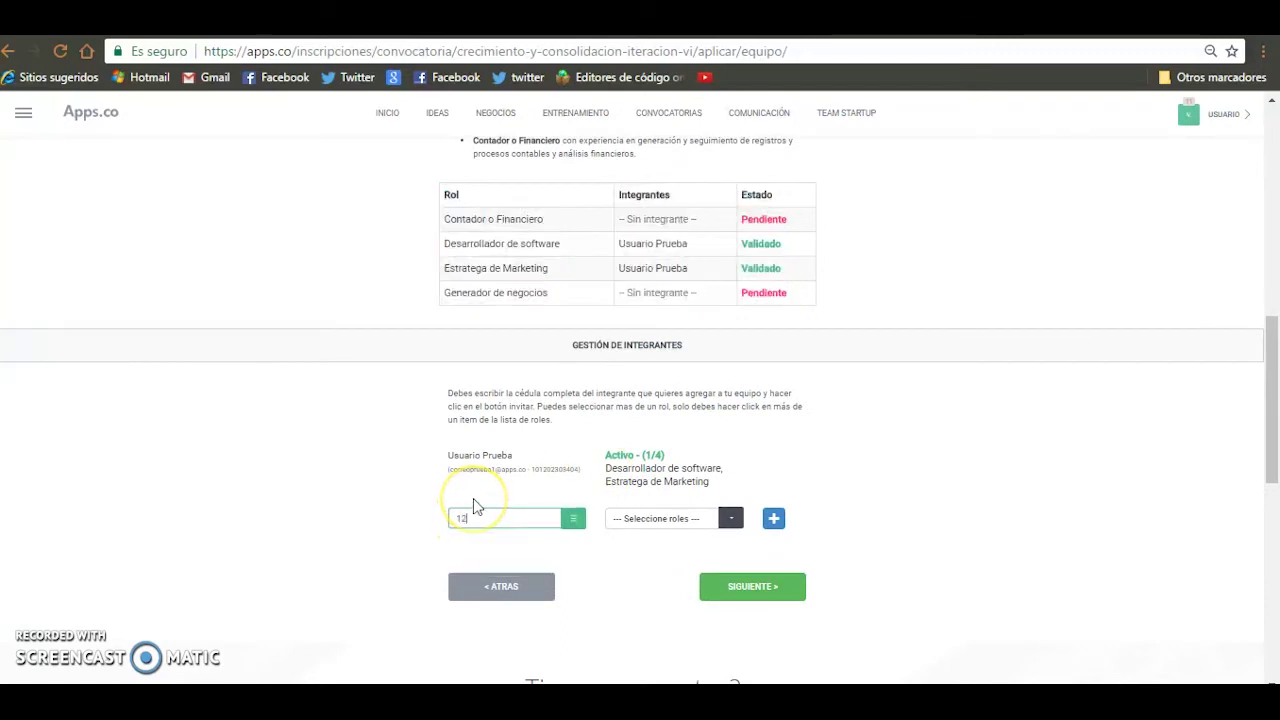
text(123456789)
click(672, 520)
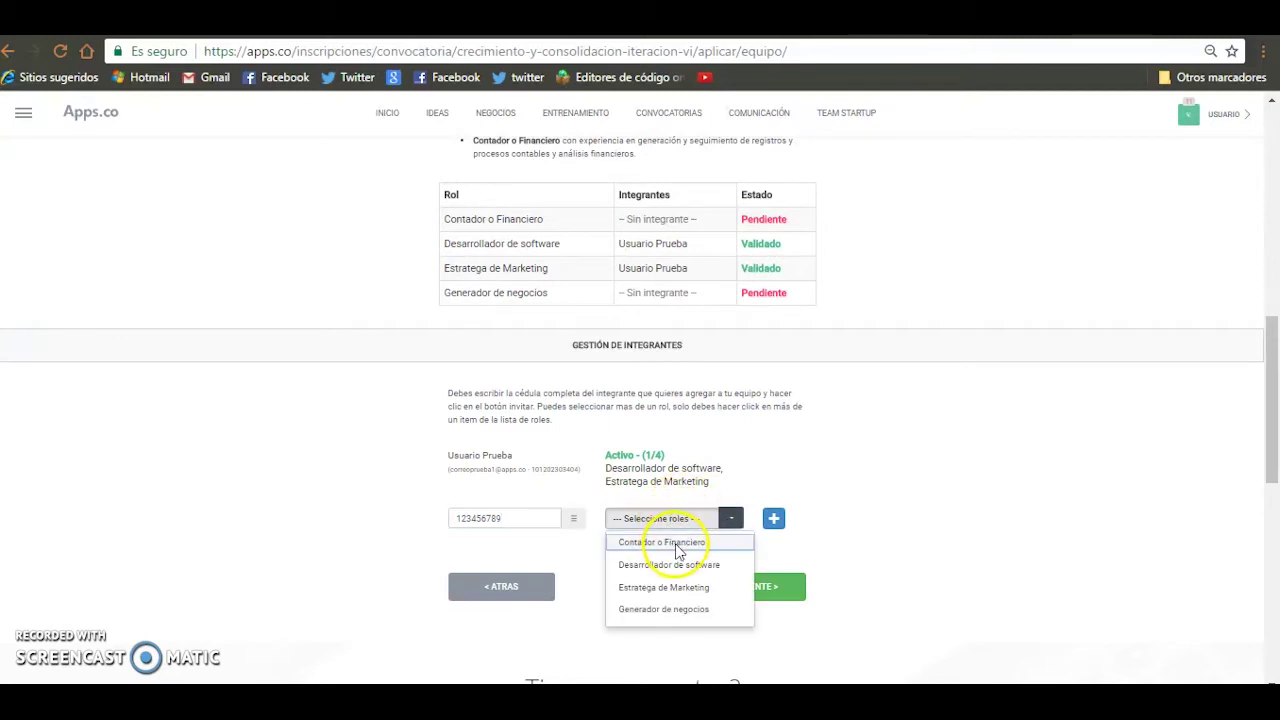
click(678, 548)
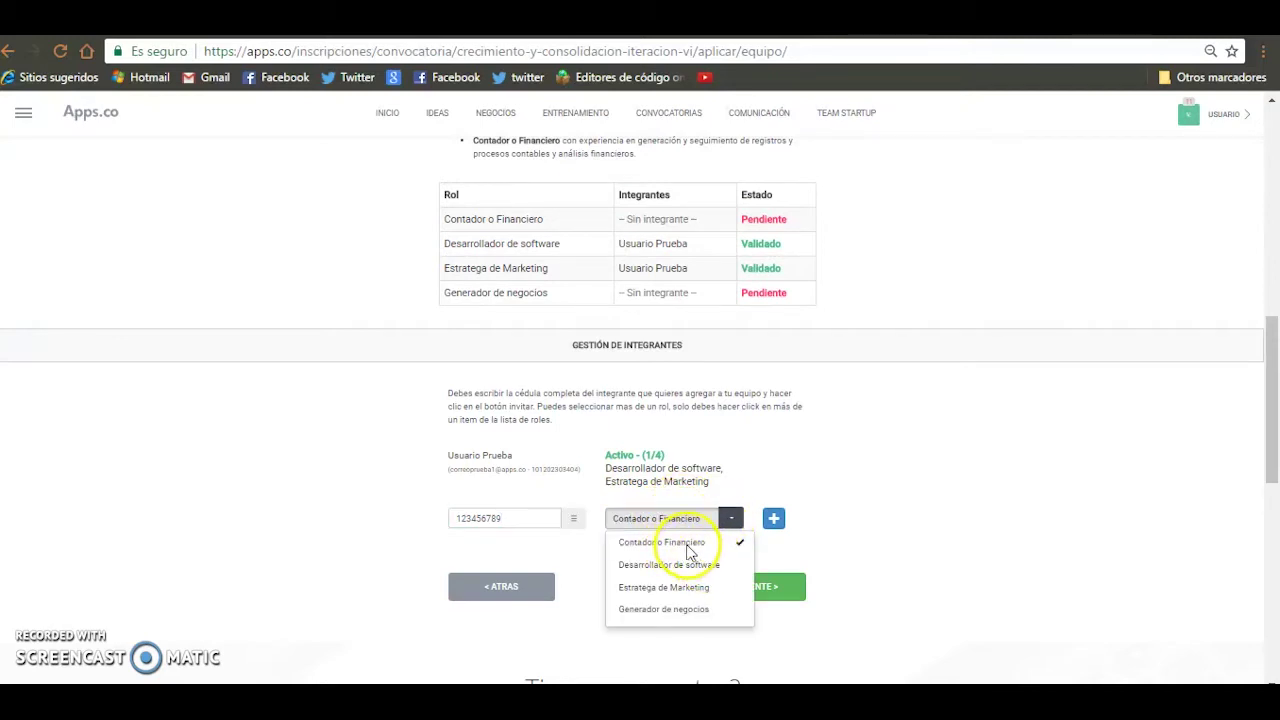
Add Generador de negocios as the new member's second role and send the team invitation.
click(678, 520)
click(678, 520)
key(Down)
key(Down)
key(Down)
key(Down)
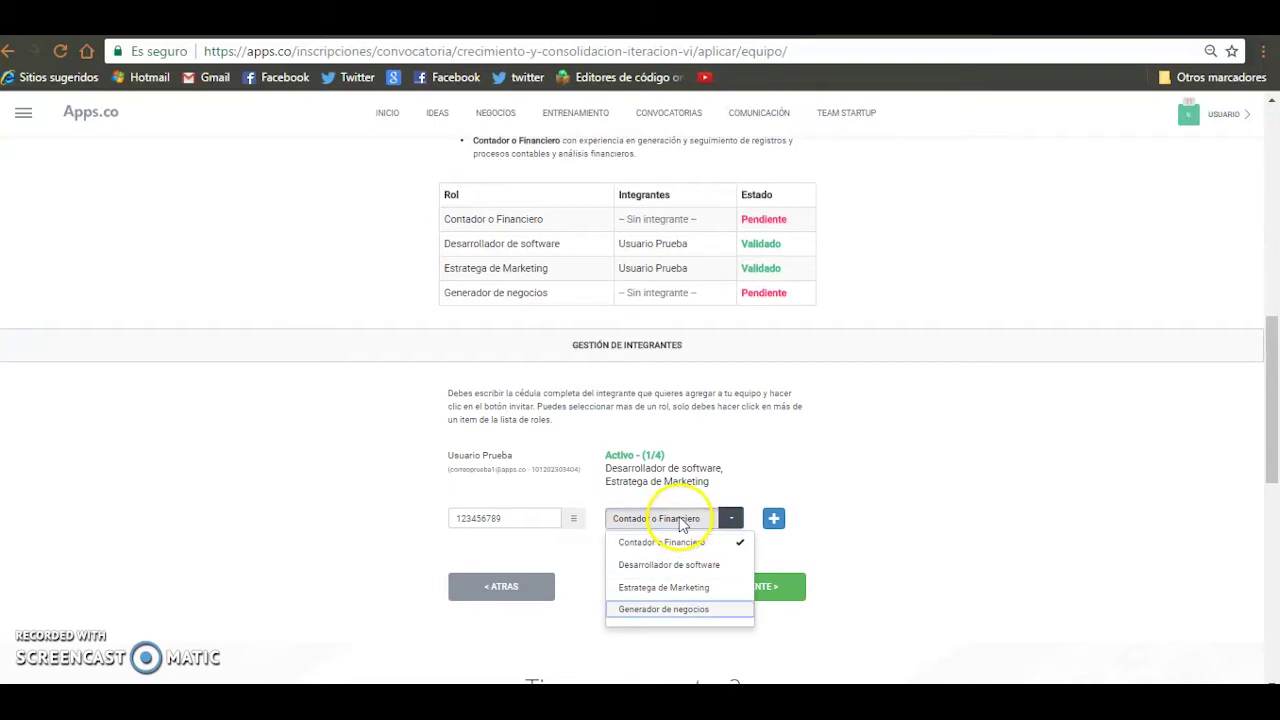
key(Return)
click(874, 506)
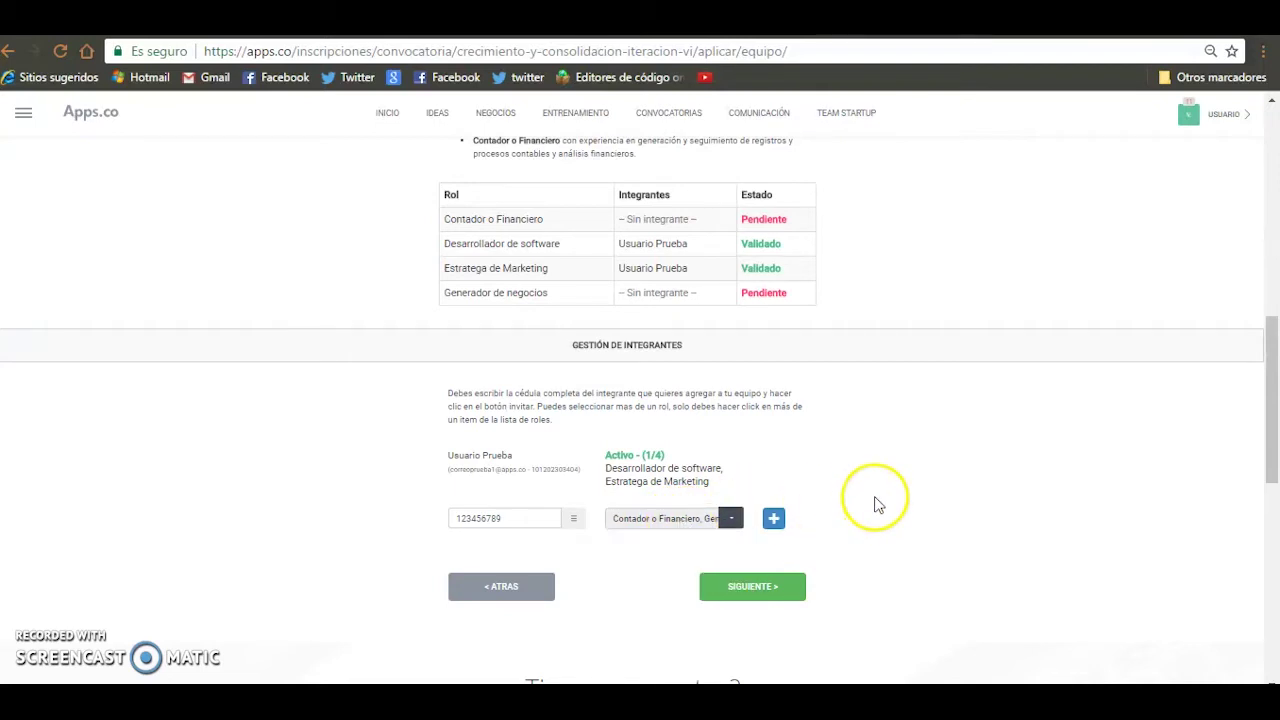
click(774, 522)
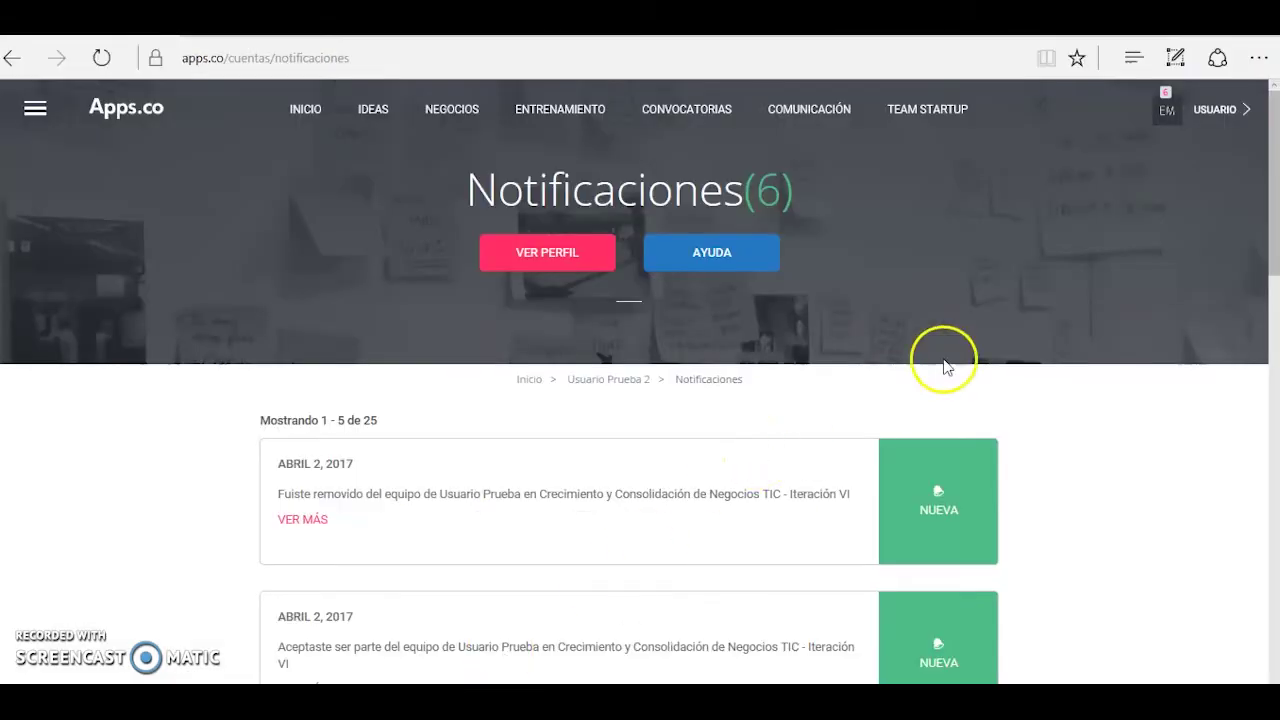
Switch to the browser with the invited member's account and accept the team invitation from its notifications.
click(1215, 118)
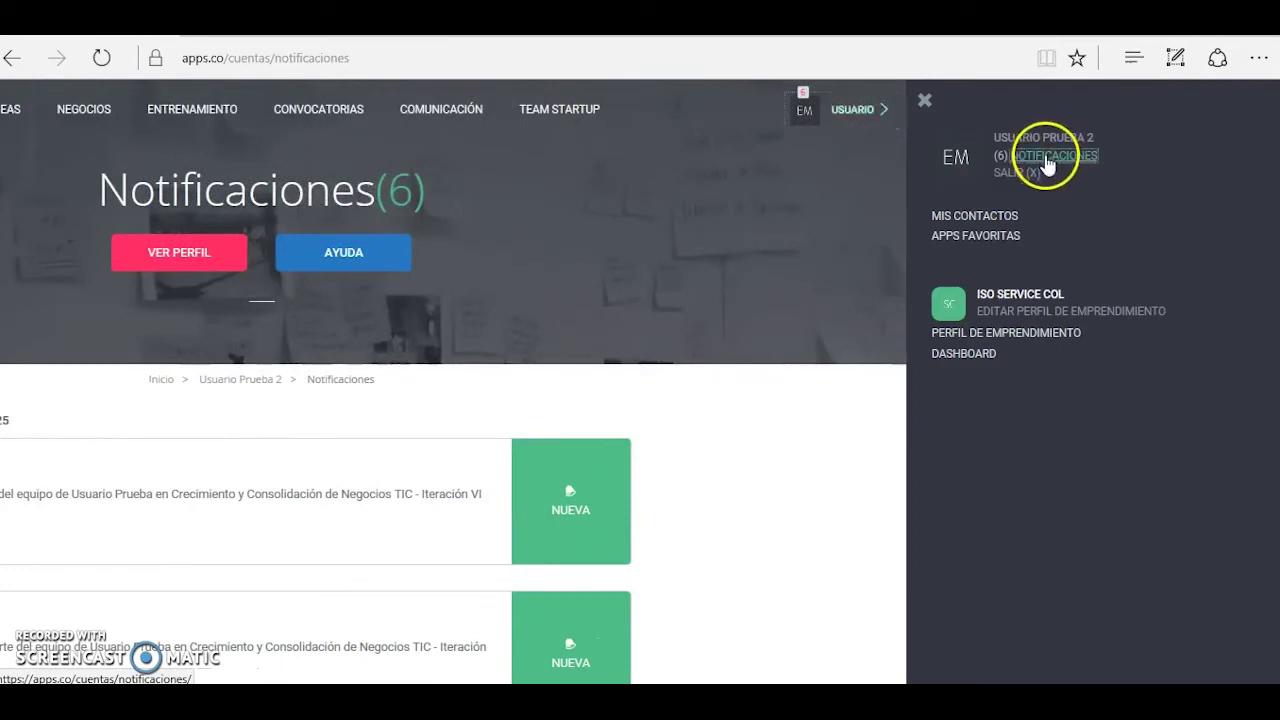
click(1017, 163)
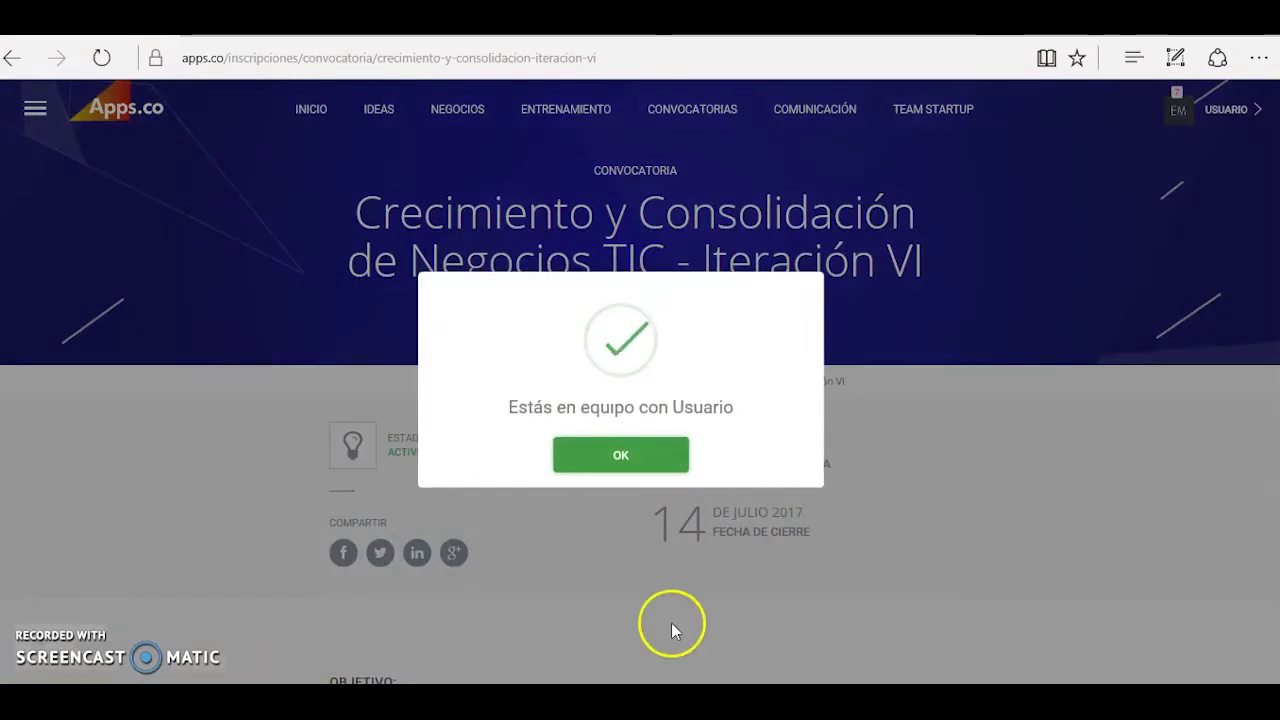
click(614, 462)
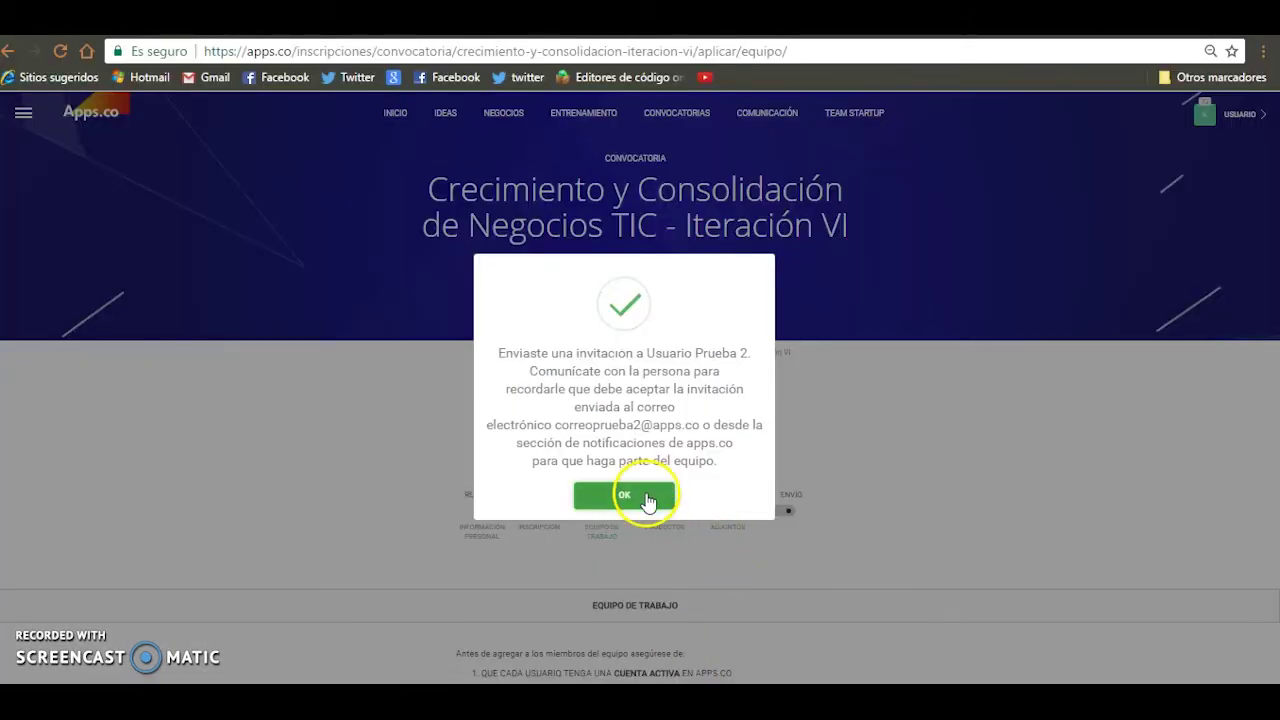
Return to the applicant's browser, refresh the team page to check the role statuses, and continue to the Productos section.
click(647, 498)
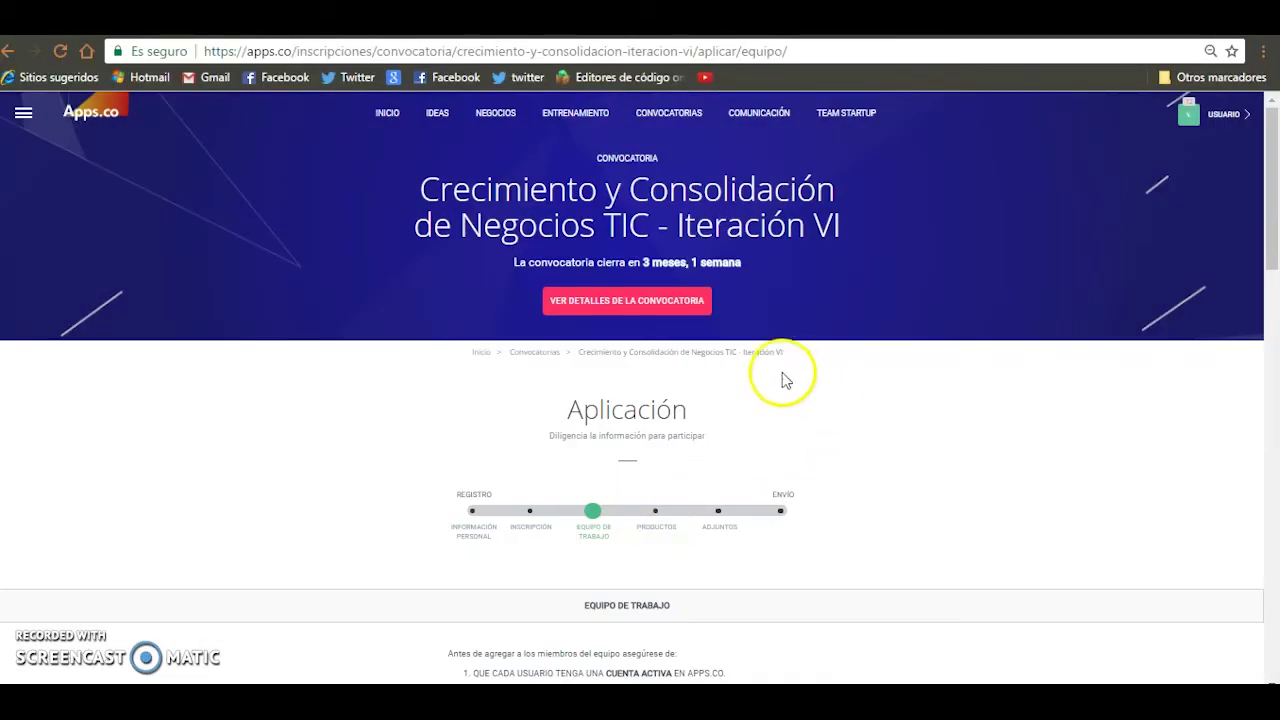
scroll(229, 349, down, 5)
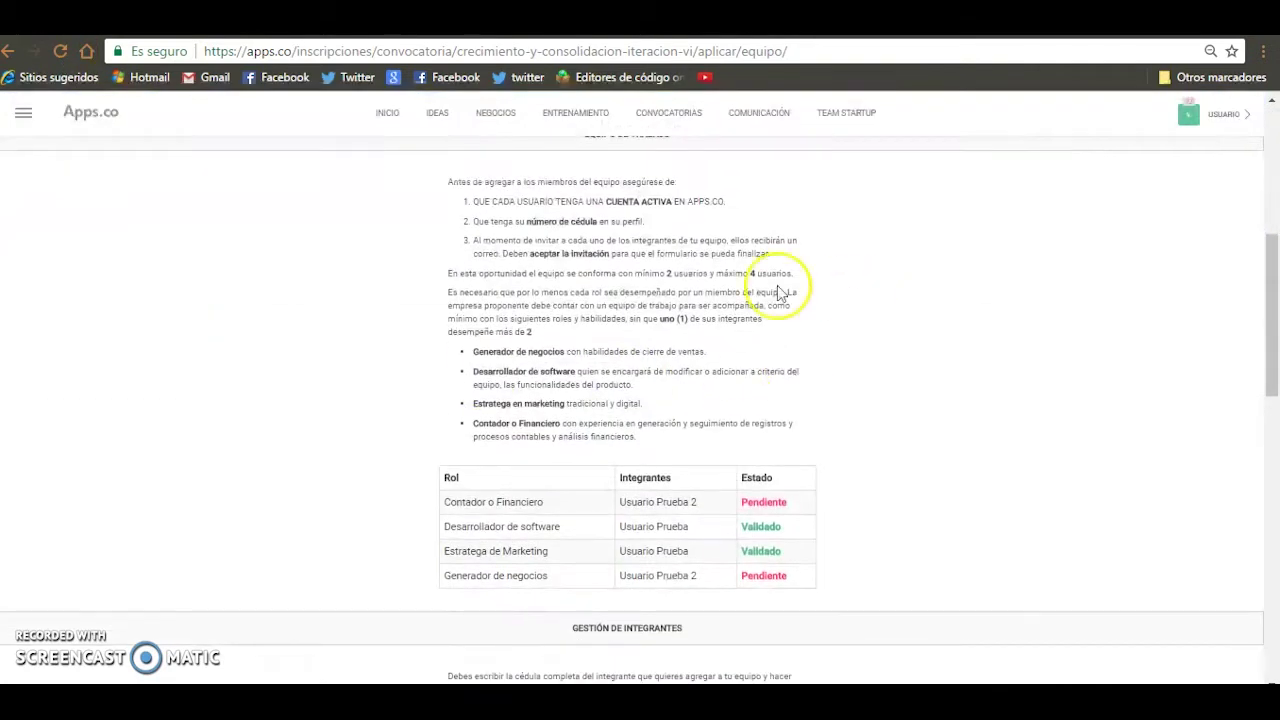
click(62, 51)
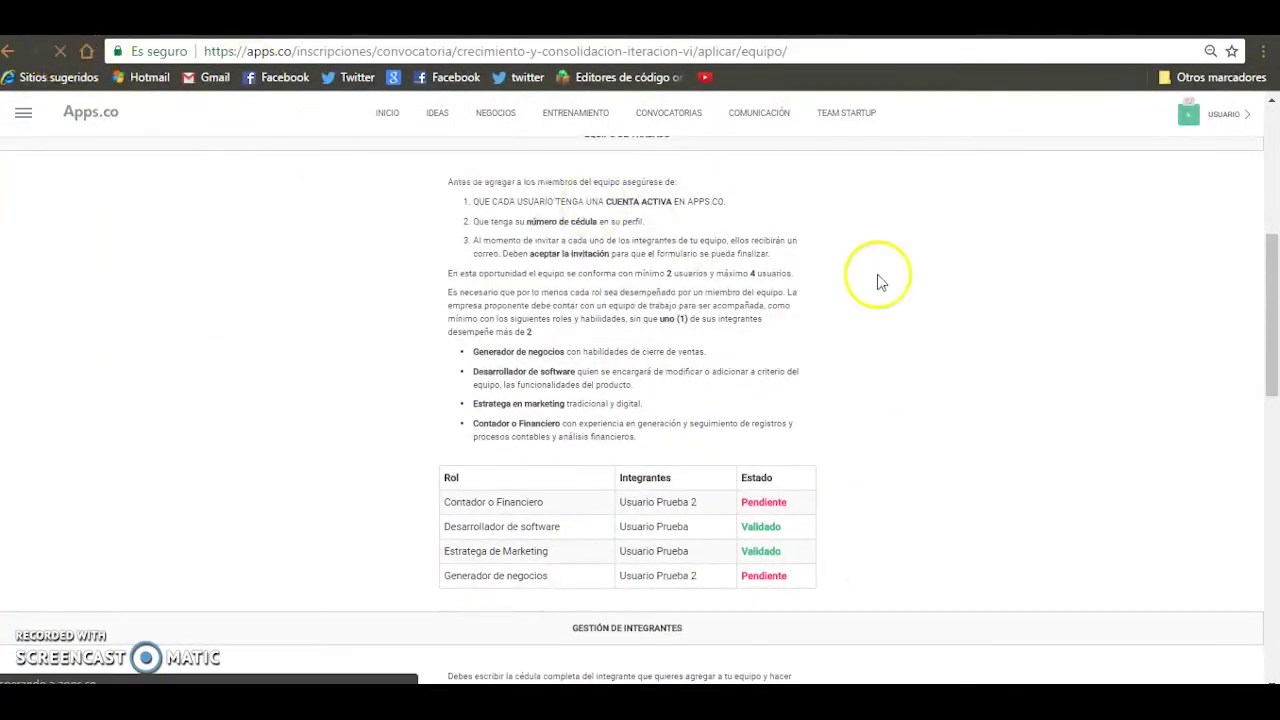
scroll(970, 316, down, 1)
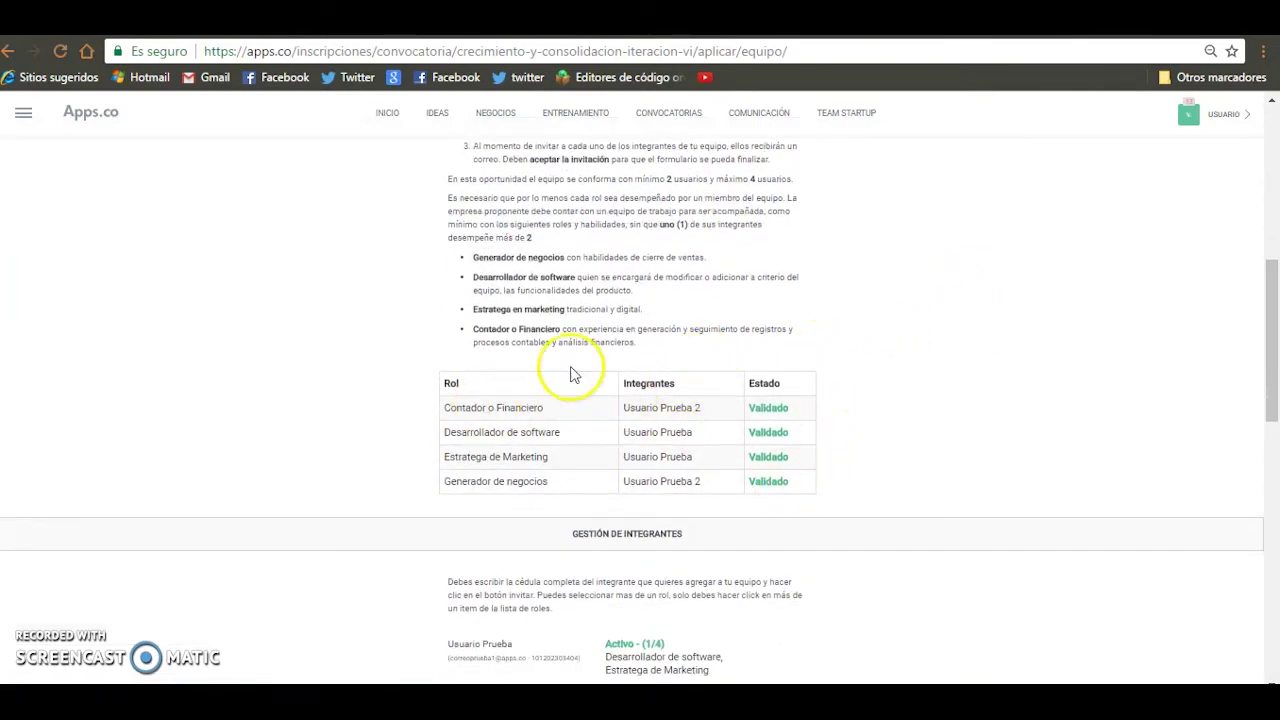
scroll(868, 290, down, 4)
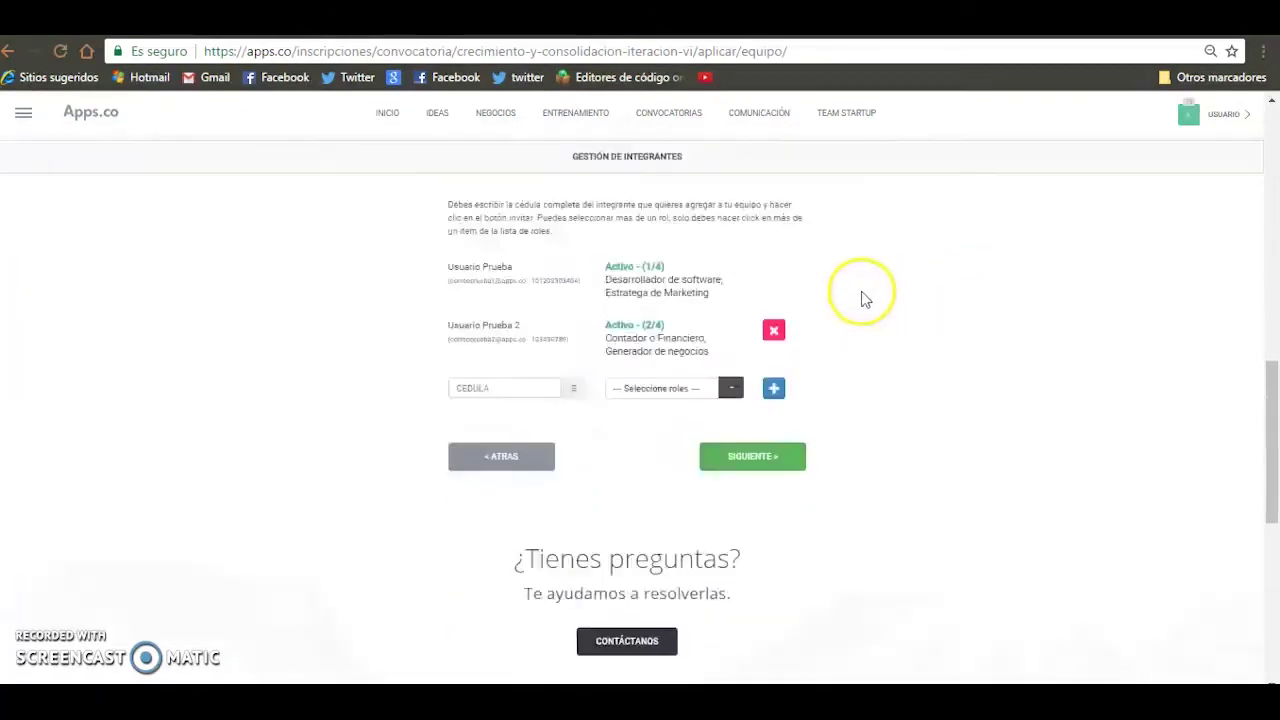
click(768, 462)
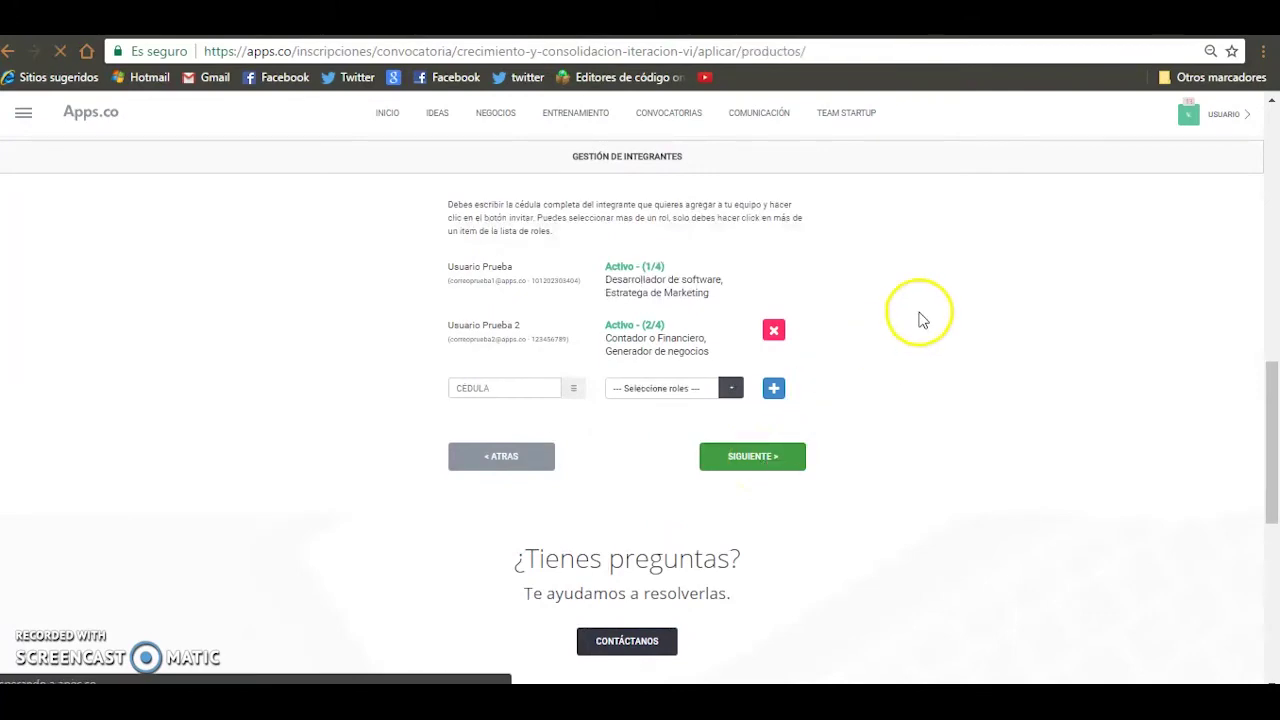
Review the product's availability requirements, its URL and the test access details under Información de autenticación 1.
scroll(852, 290, down, 1)
scroll(855, 295, down, 2)
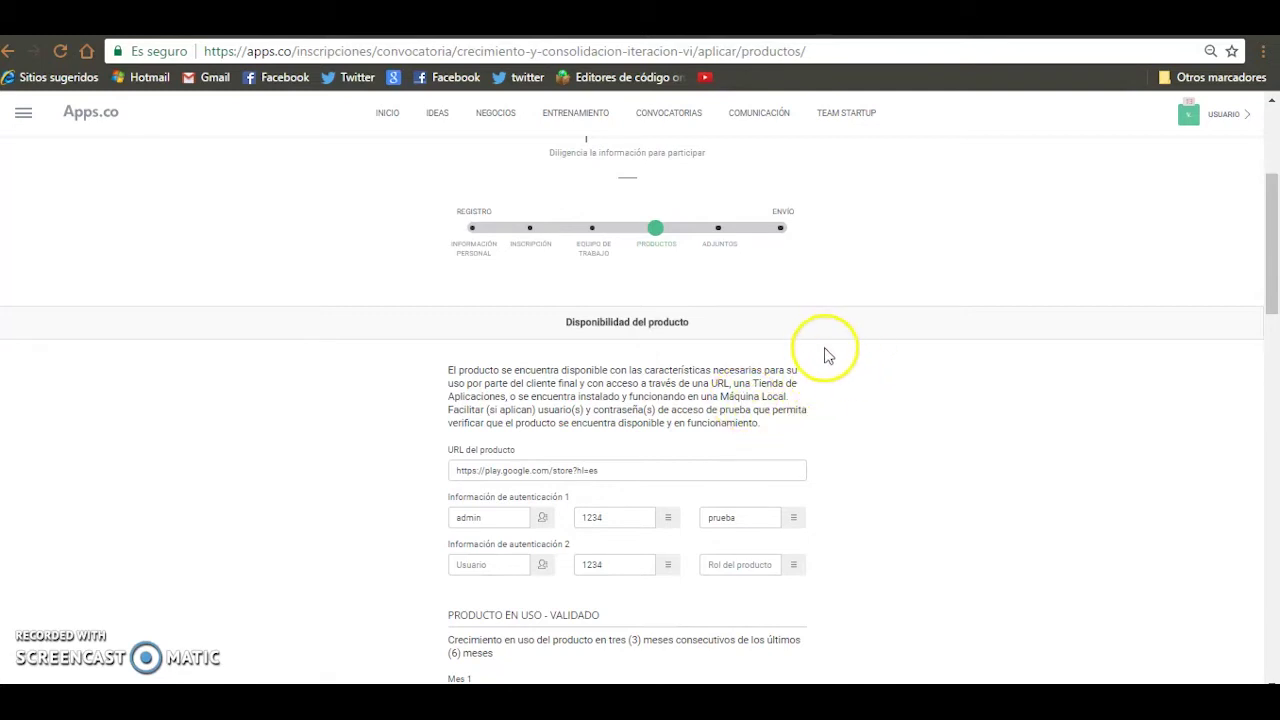
scroll(818, 352, down, 1)
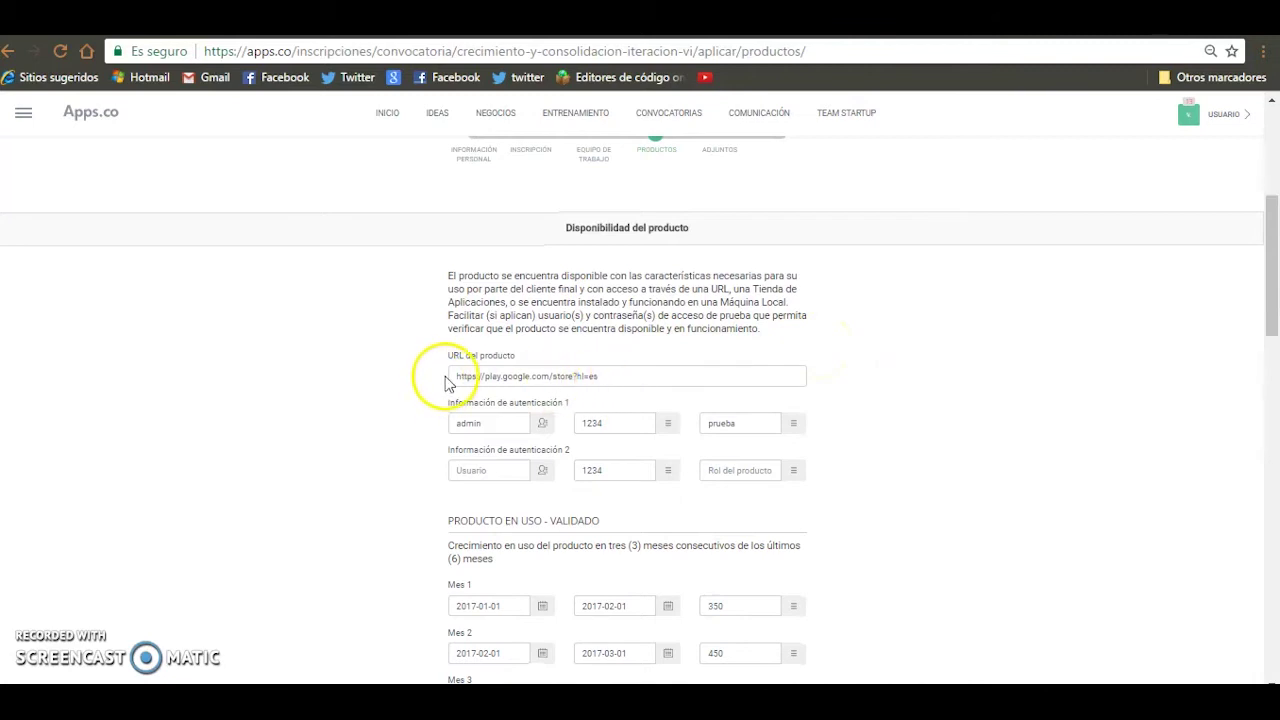
drag(606, 374, 409, 386)
click(509, 424)
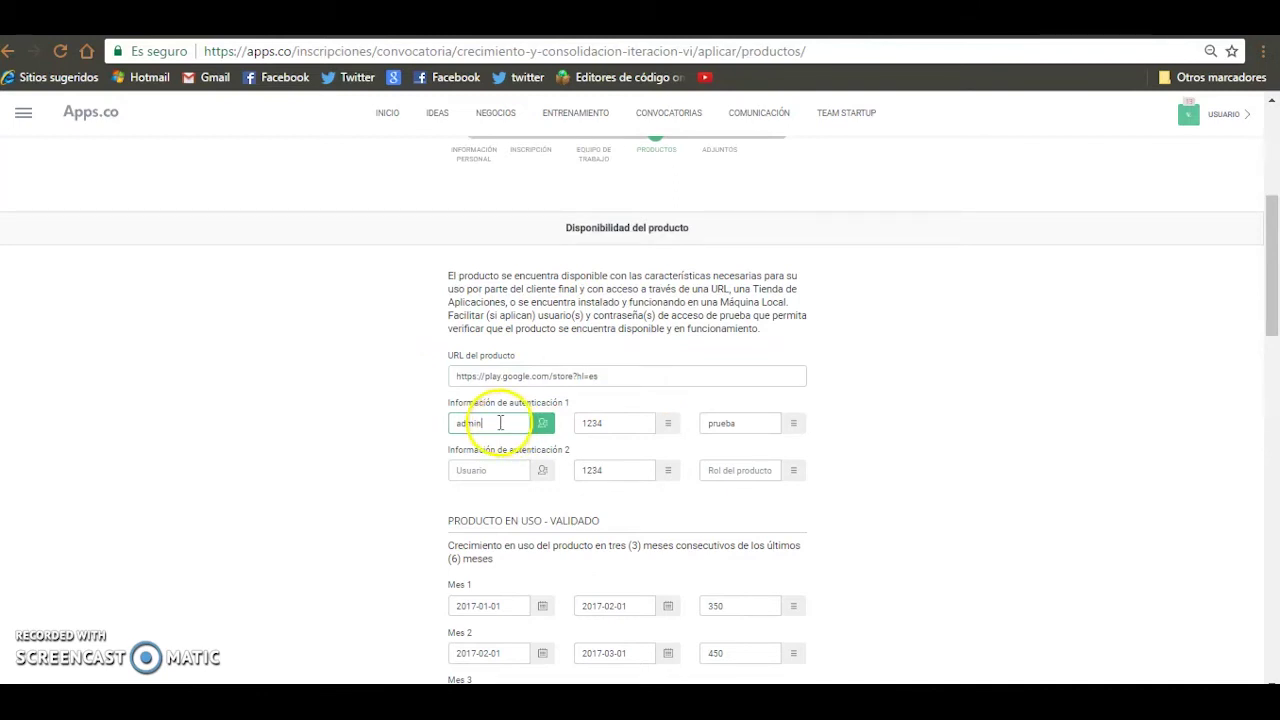
click(726, 422)
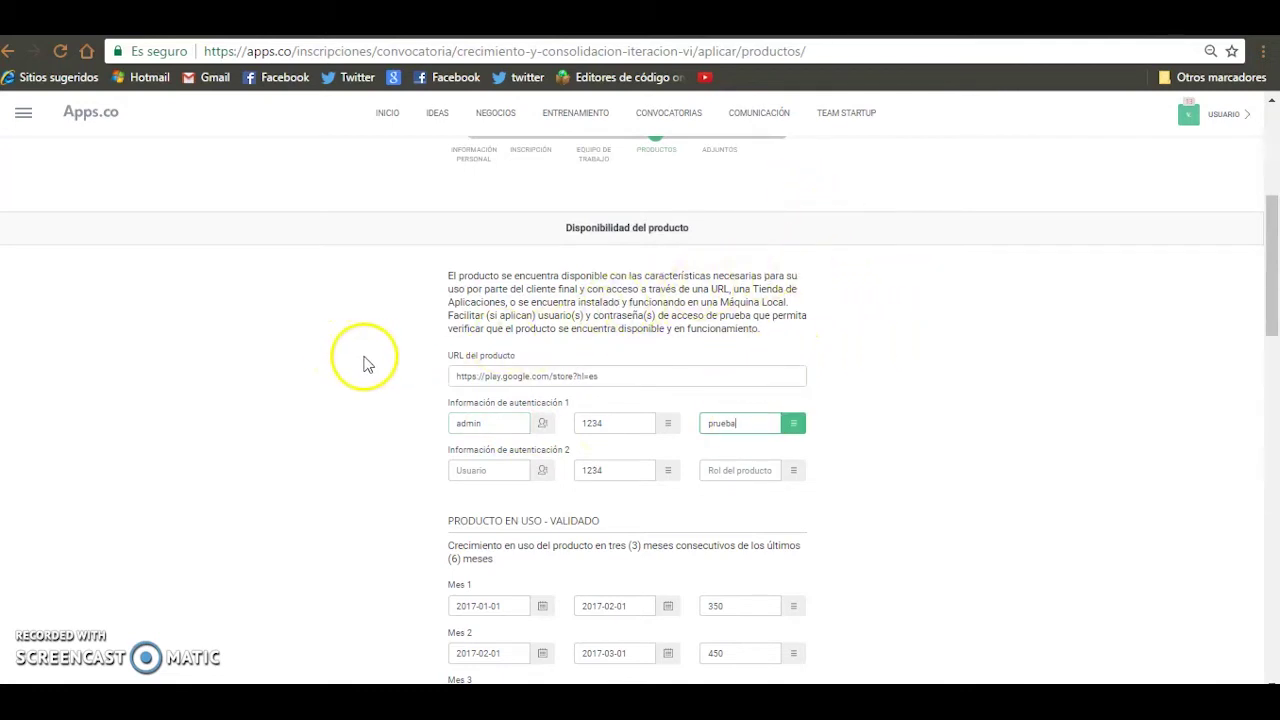
Examine the Producto en uso - Validado requirement and the dates and usage figures for the three months.
scroll(365, 363, down, 1)
scroll(365, 363, down, 2)
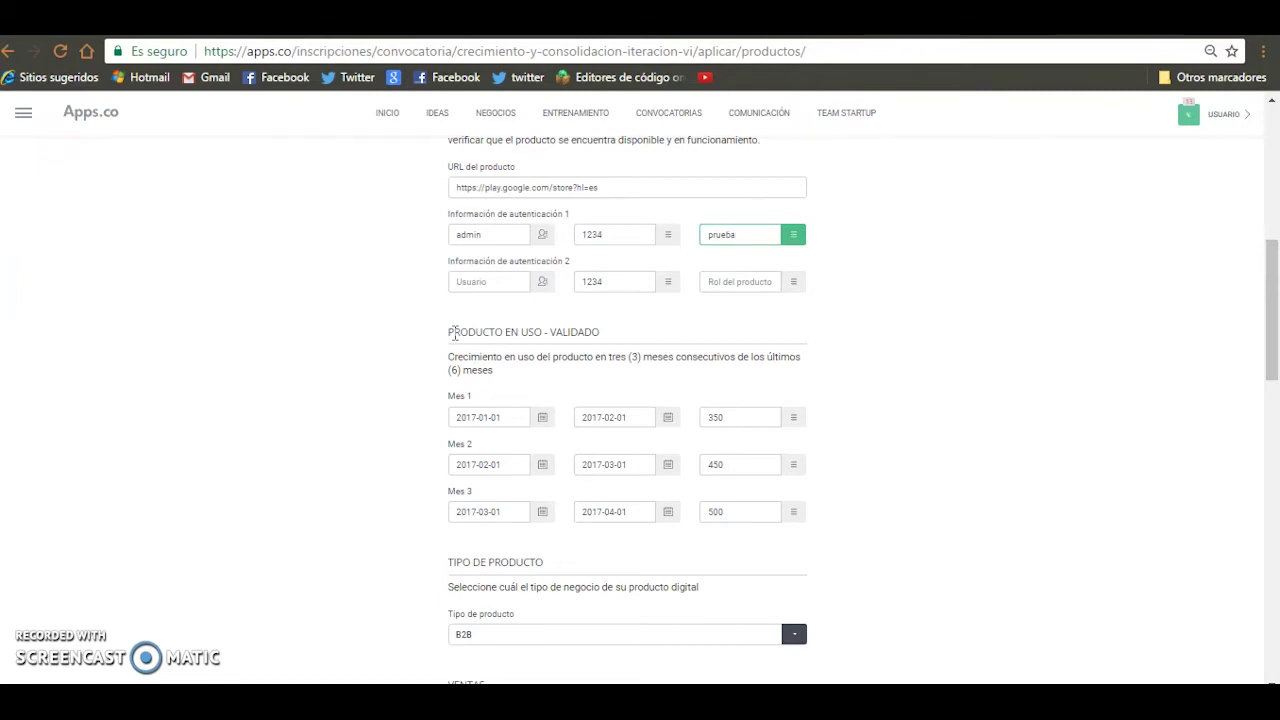
click(467, 350)
click(751, 328)
click(597, 359)
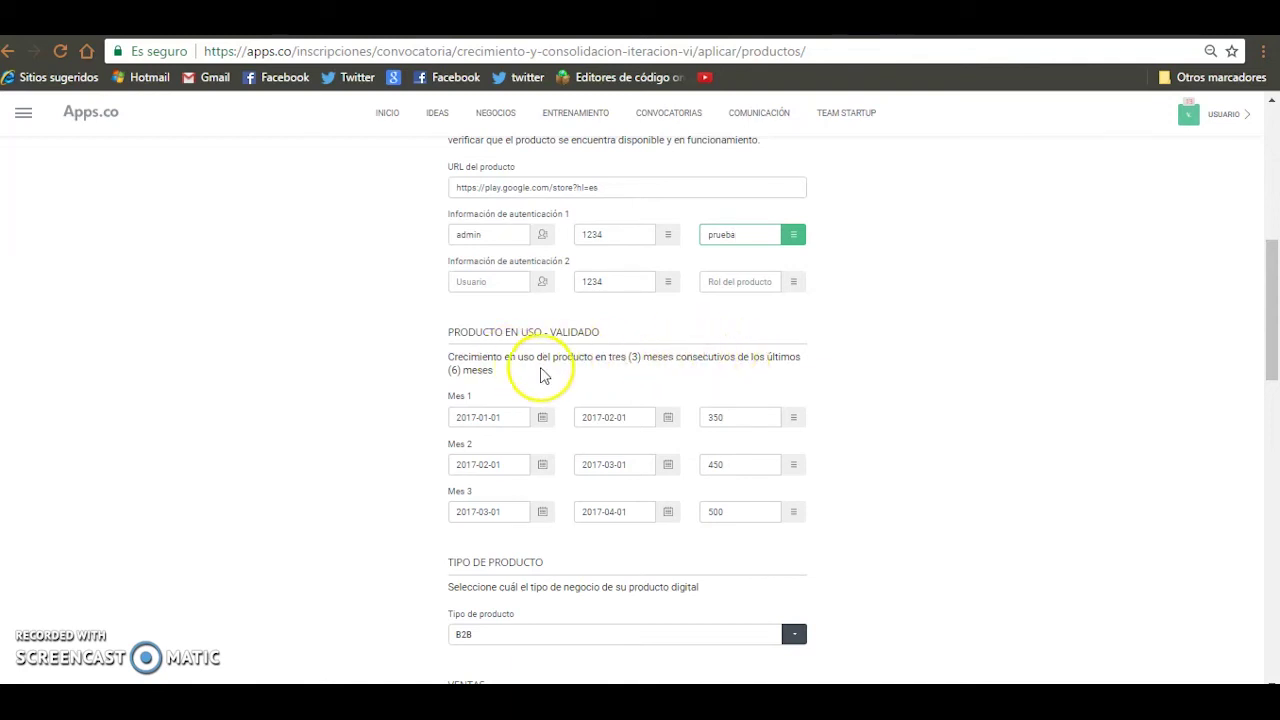
scroll(555, 370, down, 2)
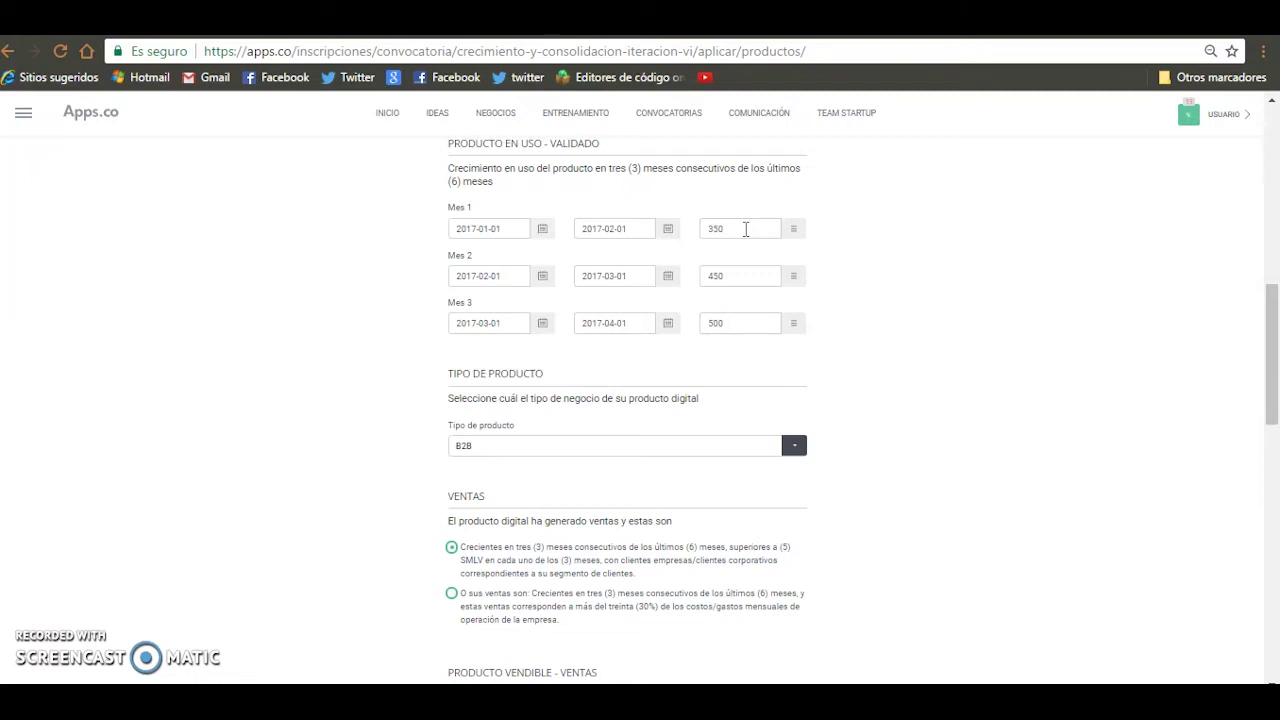
click(757, 274)
click(737, 323)
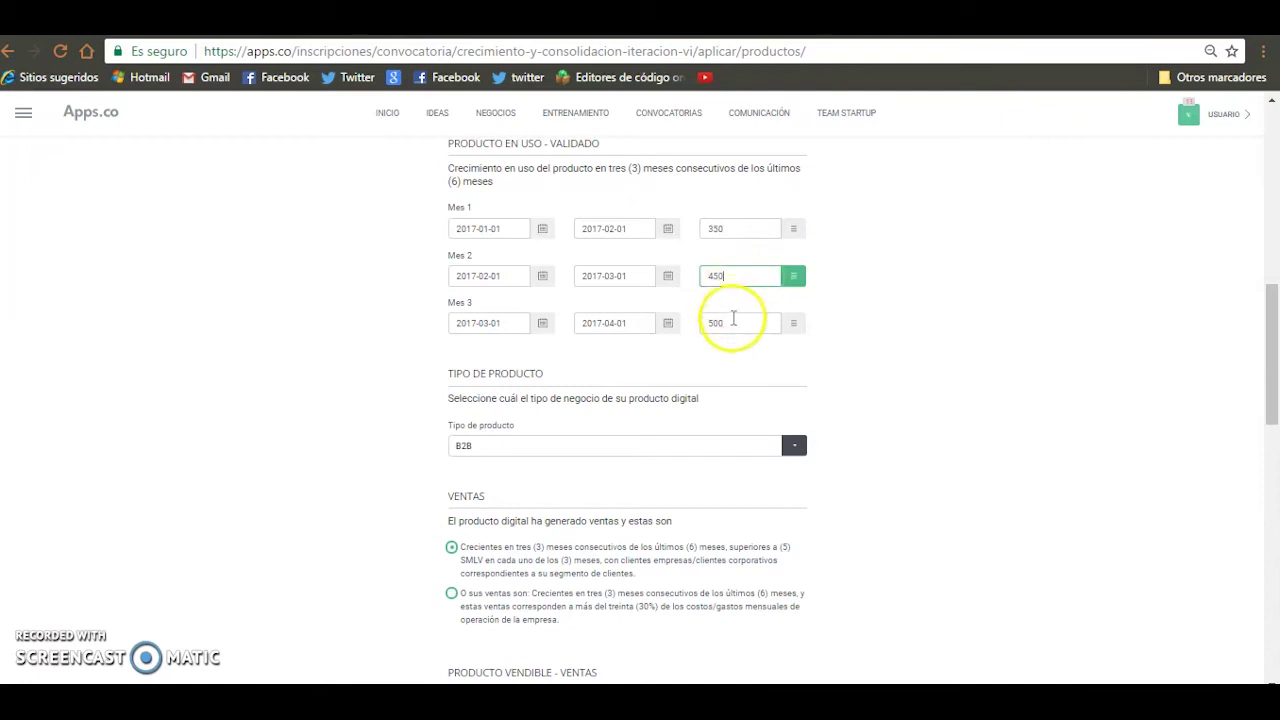
click(901, 255)
Check the product type options and keep B2B as the digital product's business type.
scroll(900, 257, down, 1)
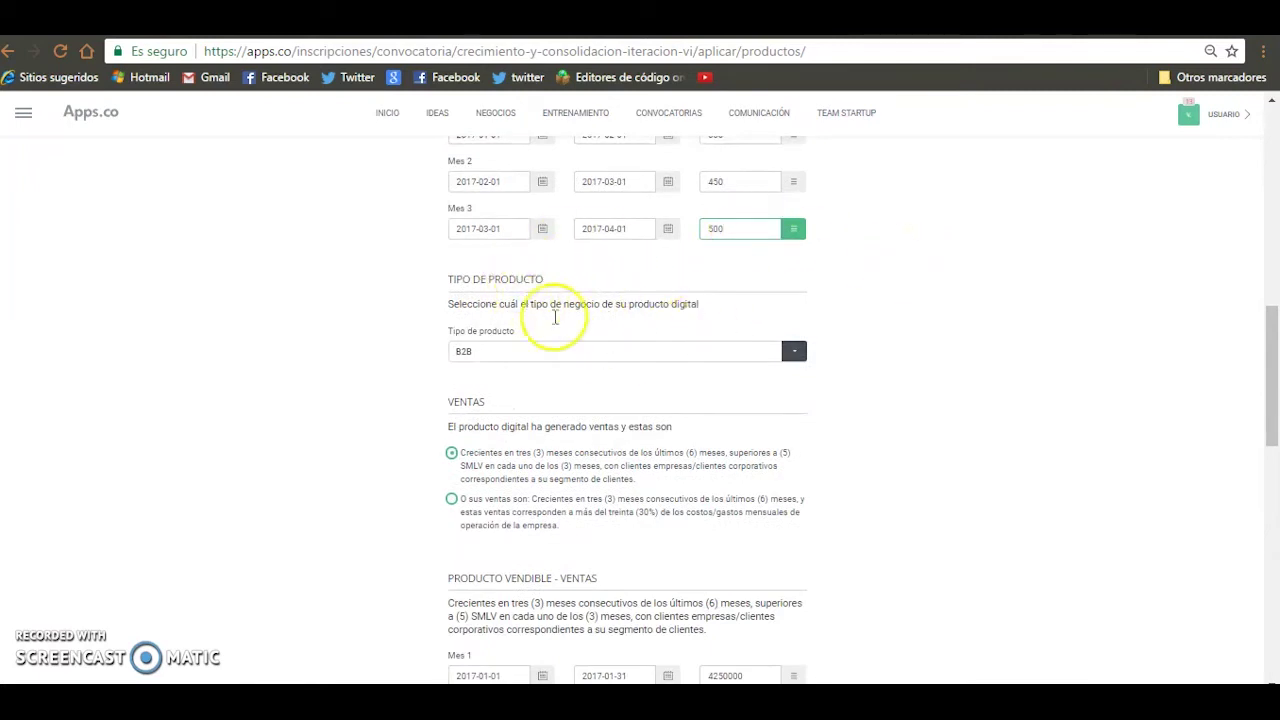
click(516, 353)
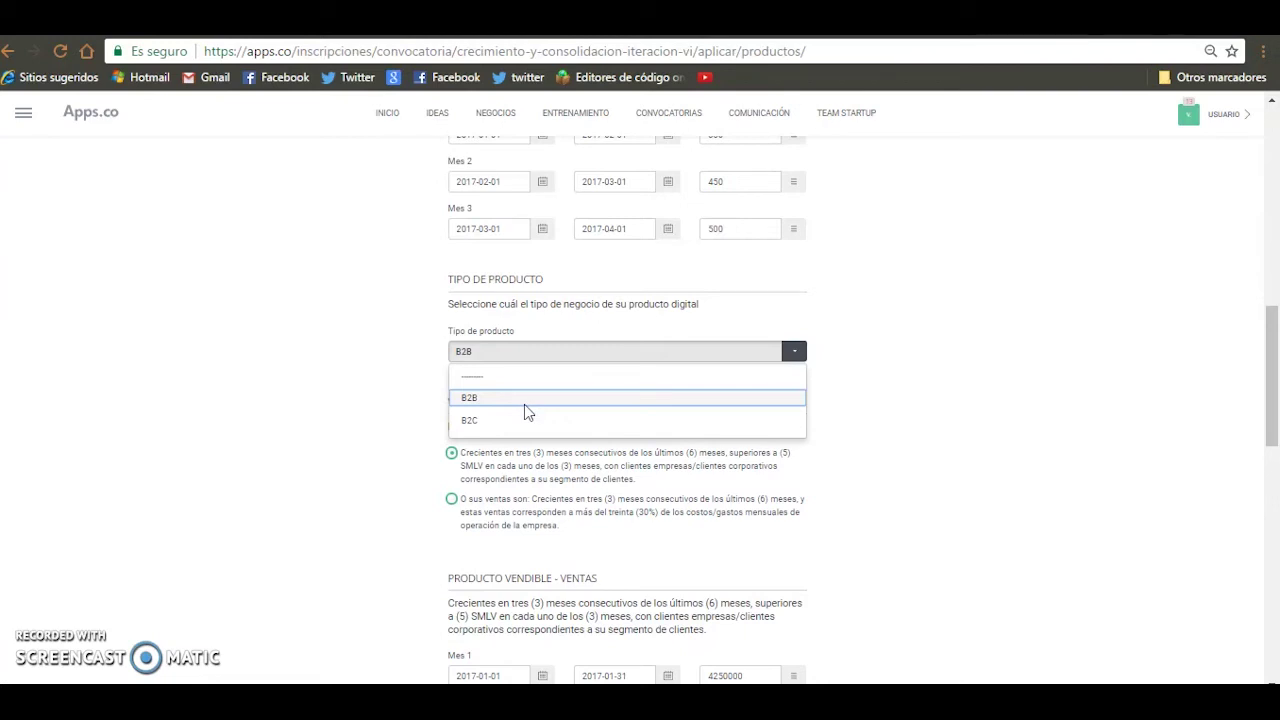
click(474, 422)
click(463, 400)
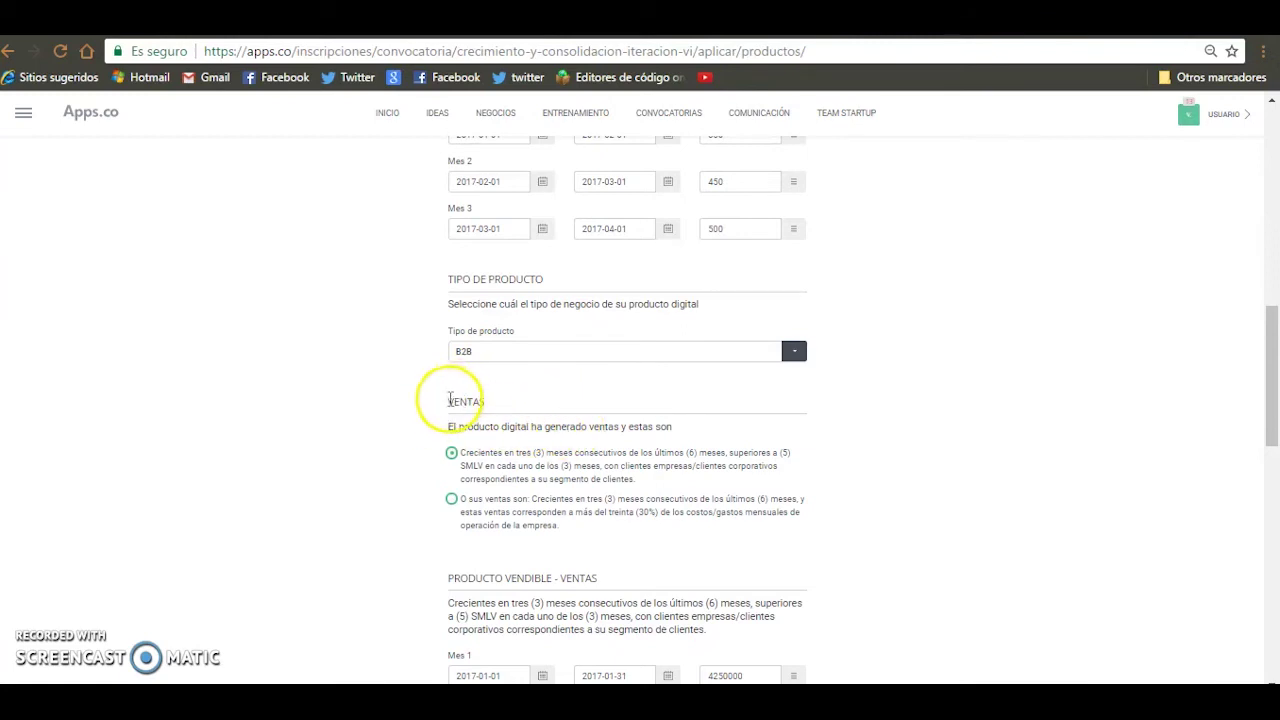
Review the Ventas options and the monthly sales entries under Producto vendible - Ventas.
drag(443, 400, 591, 400)
scroll(622, 388, down, 1)
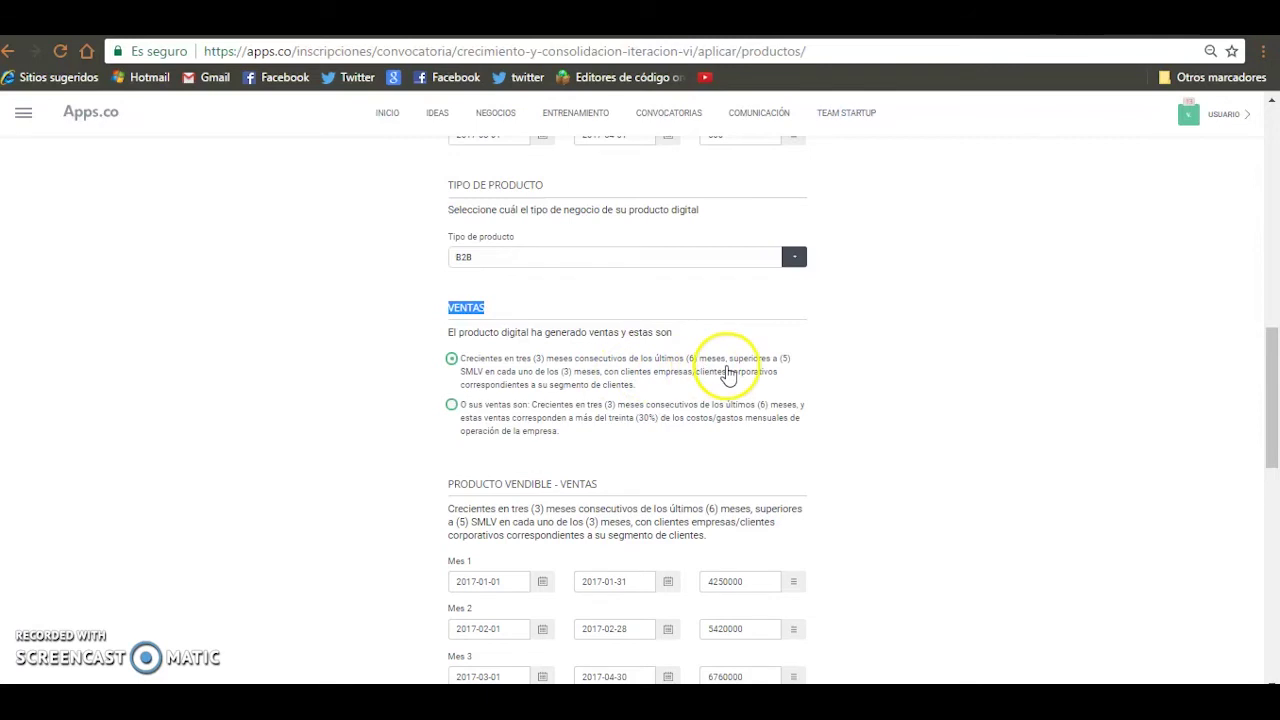
scroll(379, 357, down, 2)
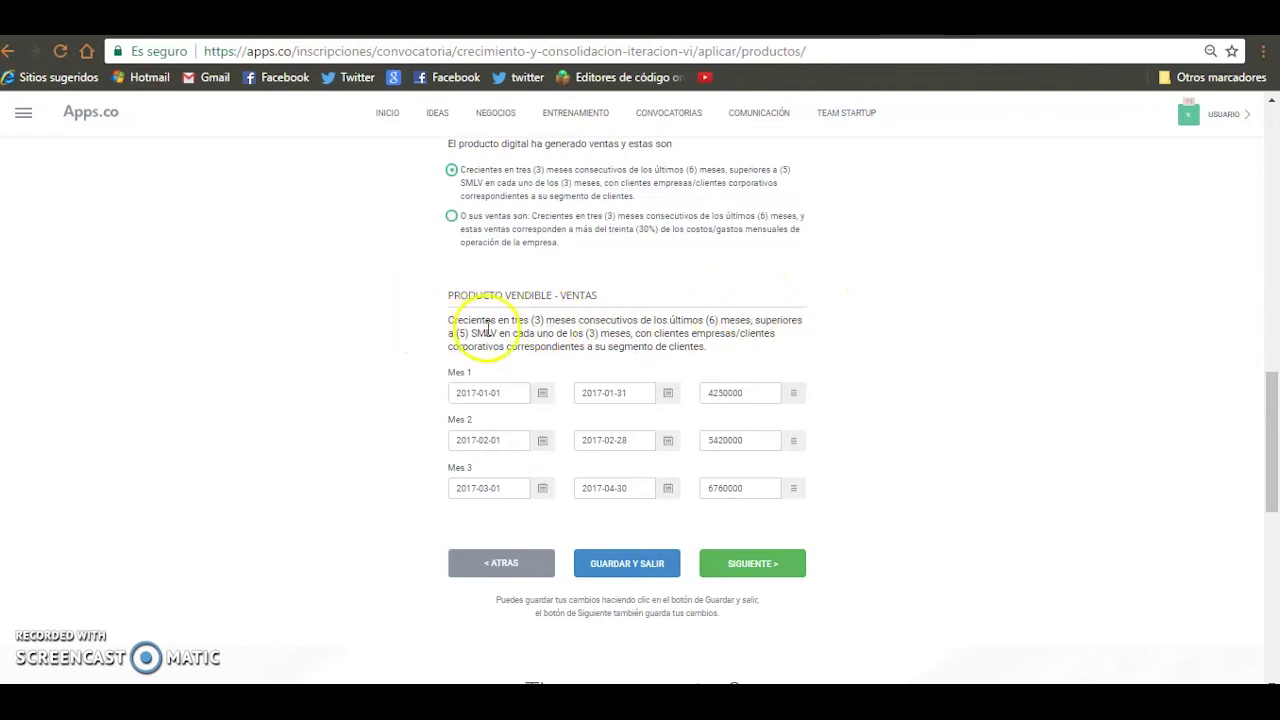
Check the start dates and sales amounts entered for Mes 1, Mes 2 and Mes 3 under Producto vendible - Ventas.
click(490, 393)
click(735, 390)
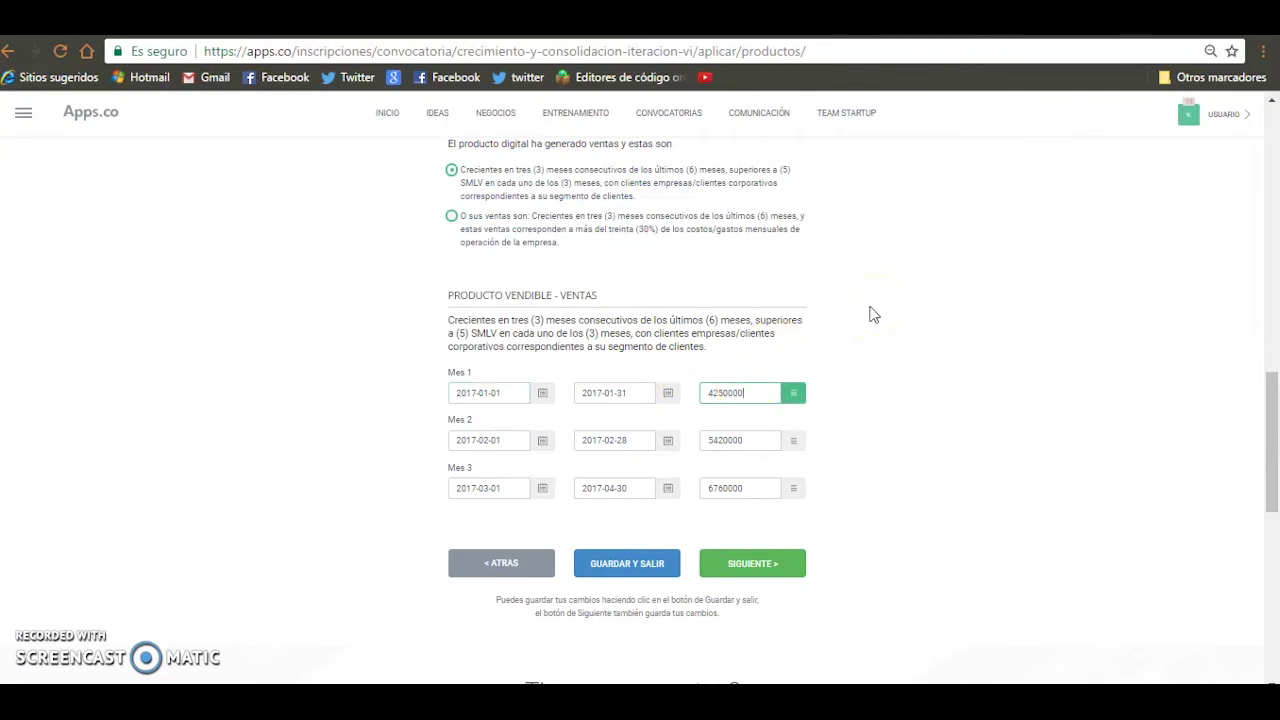
click(494, 439)
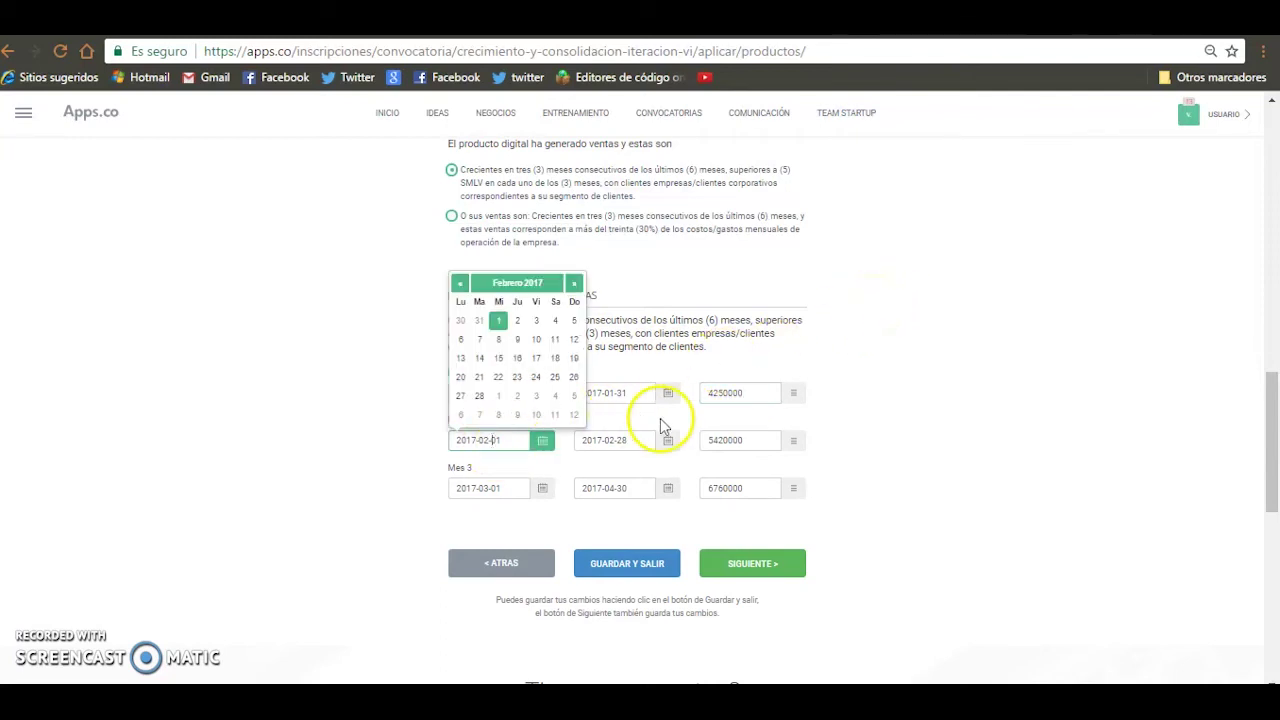
click(749, 439)
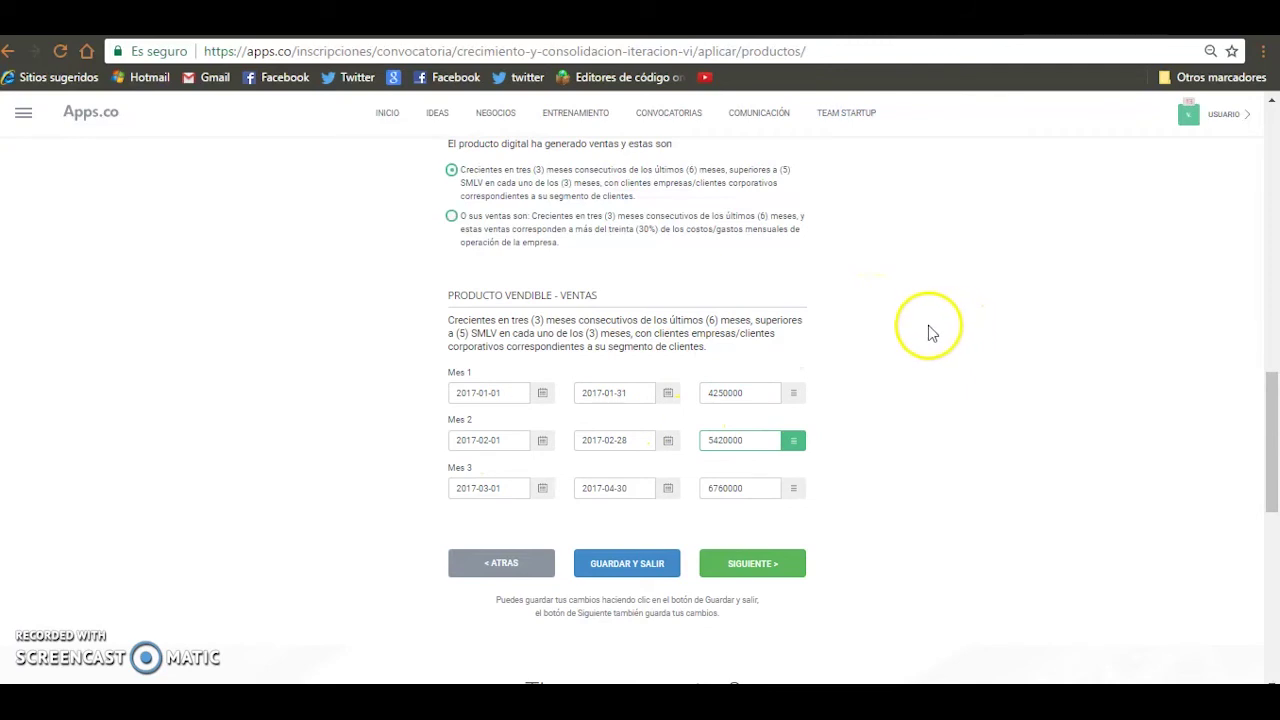
click(501, 485)
click(728, 488)
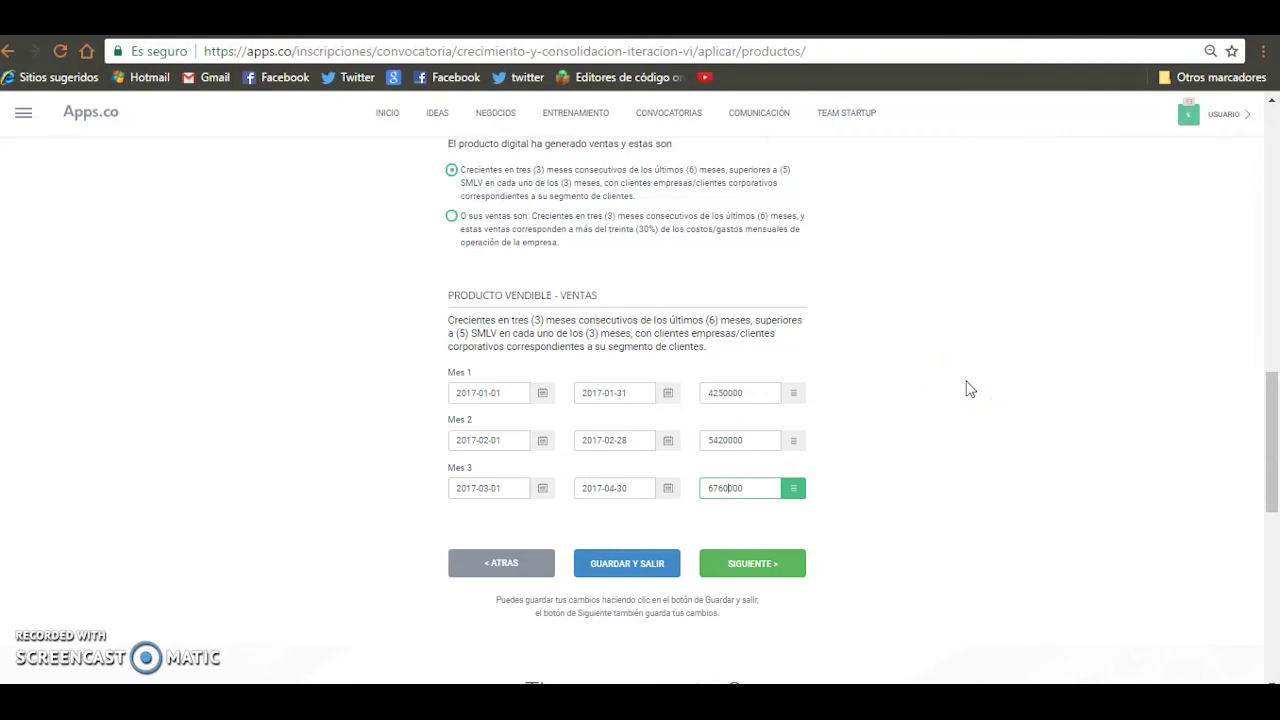
click(925, 377)
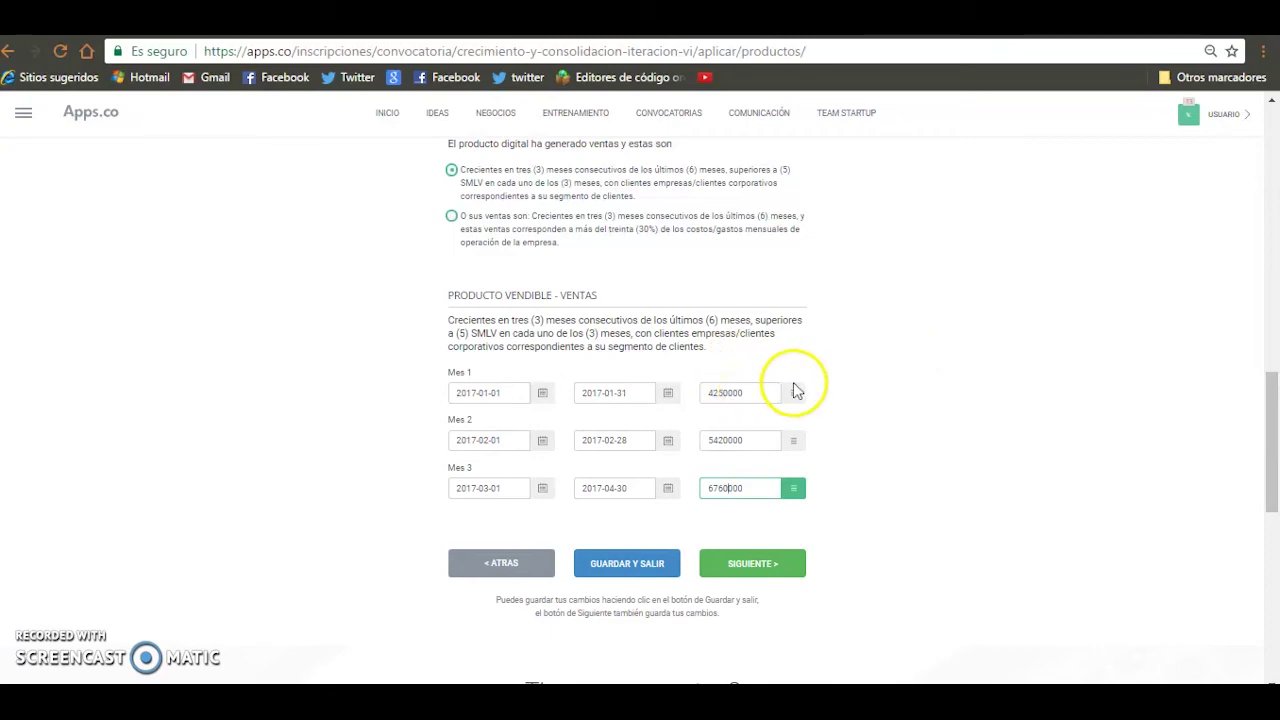
Recheck the Producto en uso - Validado figures, then save the product section and continue to Adjuntos.
scroll(797, 388, up, 5)
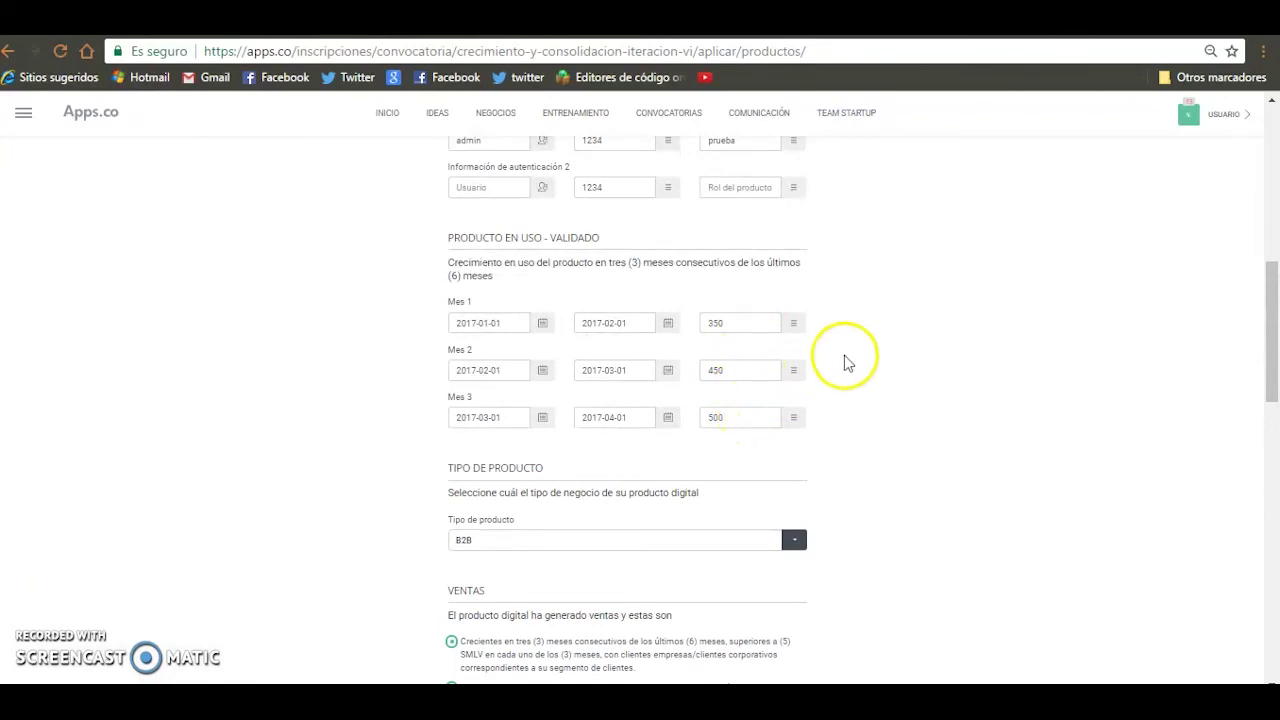
scroll(884, 347, down, 5)
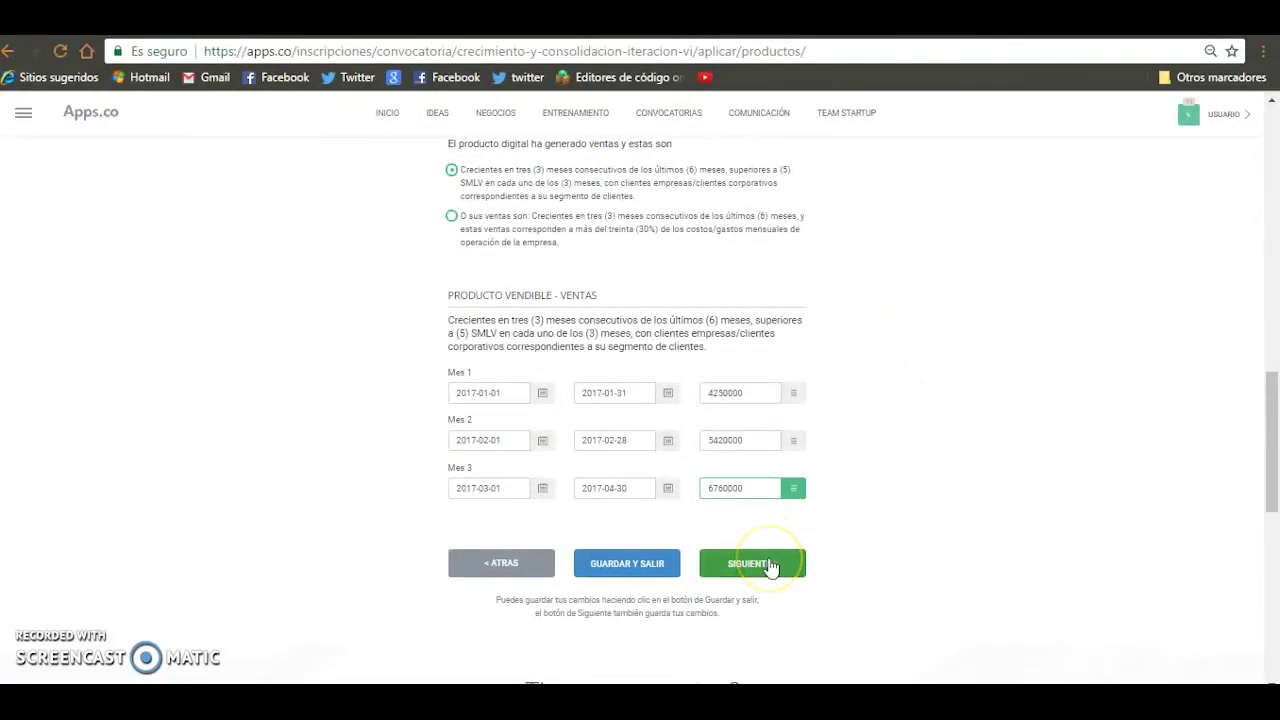
click(770, 566)
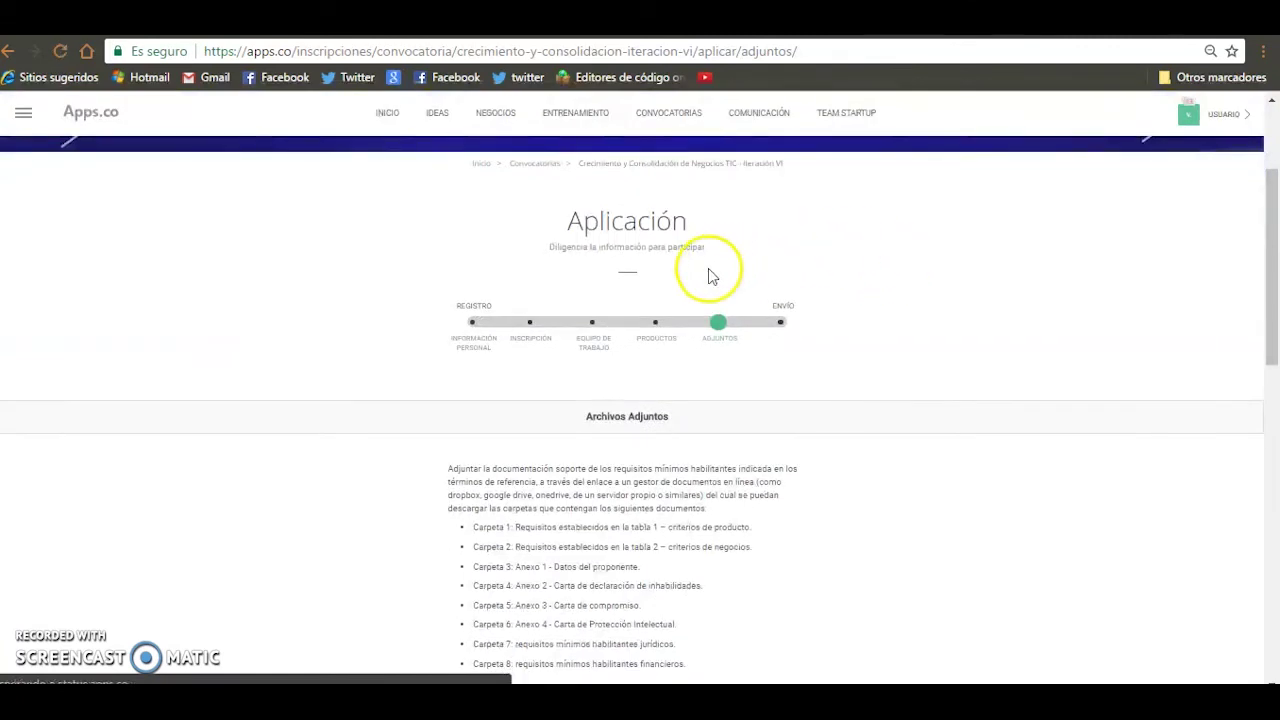
Review the required document folders (Carpeta 1 to 8) and the supporting documents' download link, then save and continue to Envío.
scroll(877, 314, down, 1)
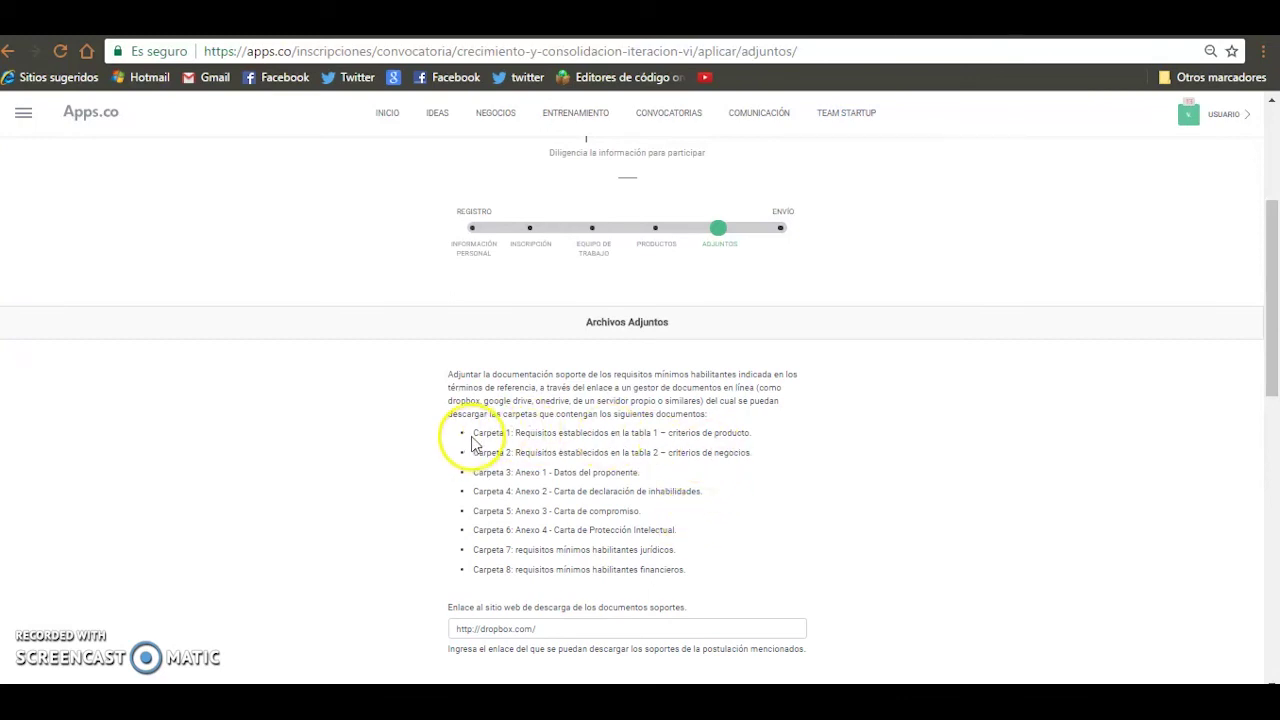
drag(474, 430, 726, 571)
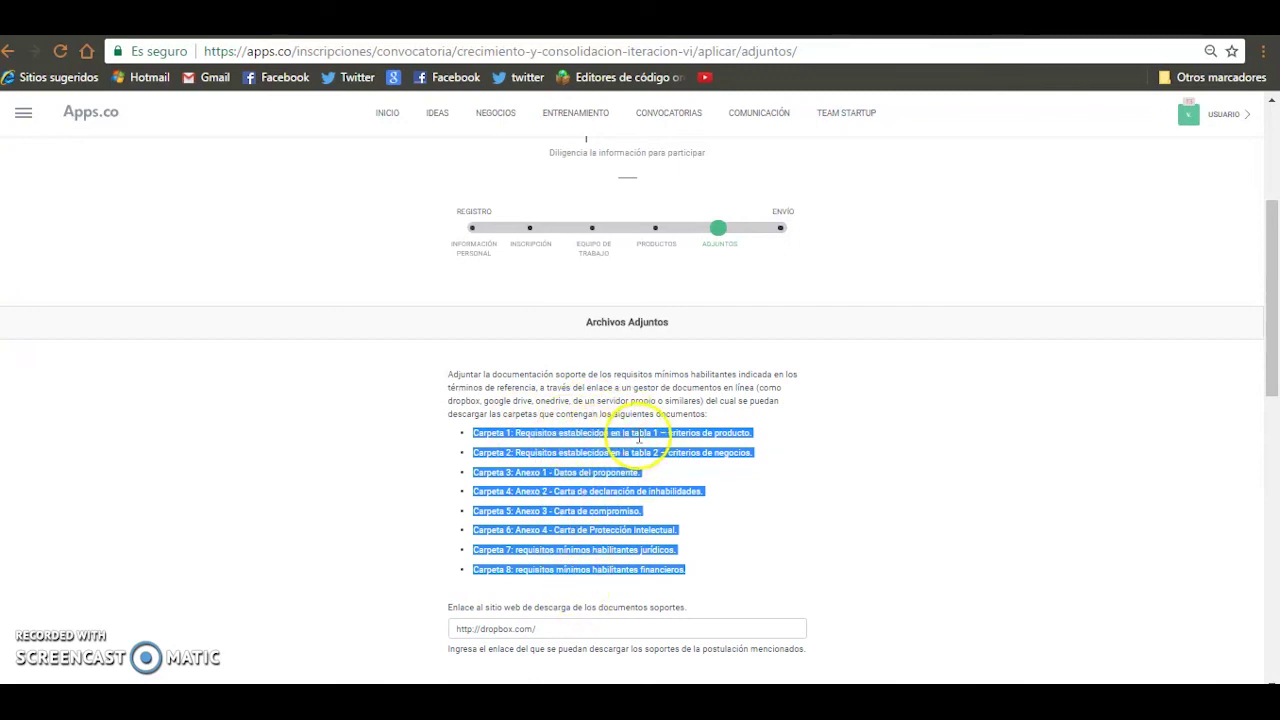
click(710, 516)
scroll(746, 466, down, 2)
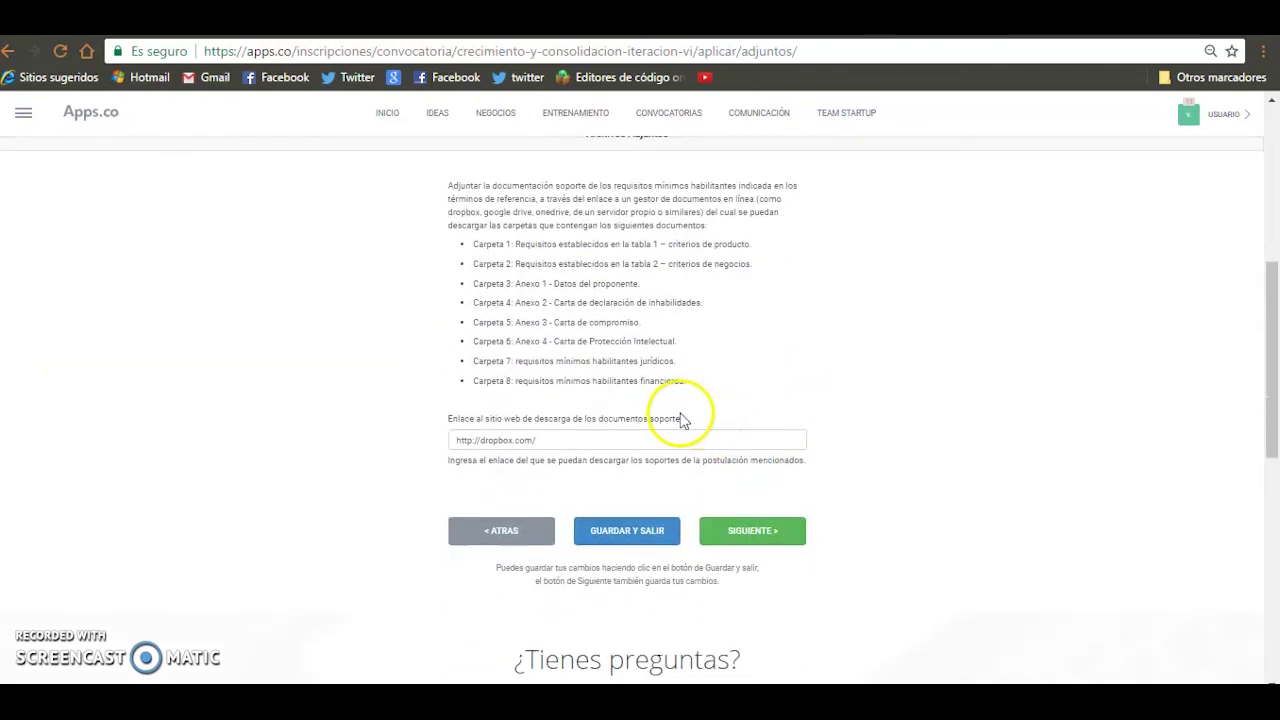
drag(562, 440, 411, 440)
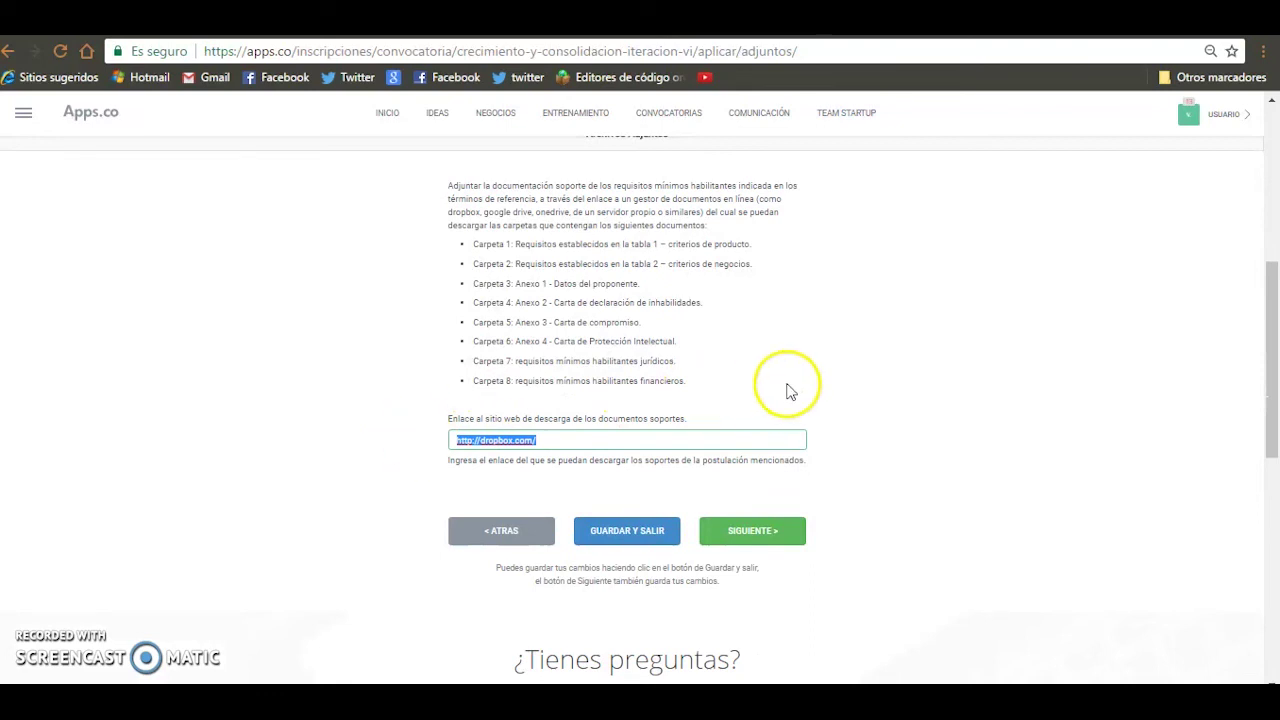
click(774, 540)
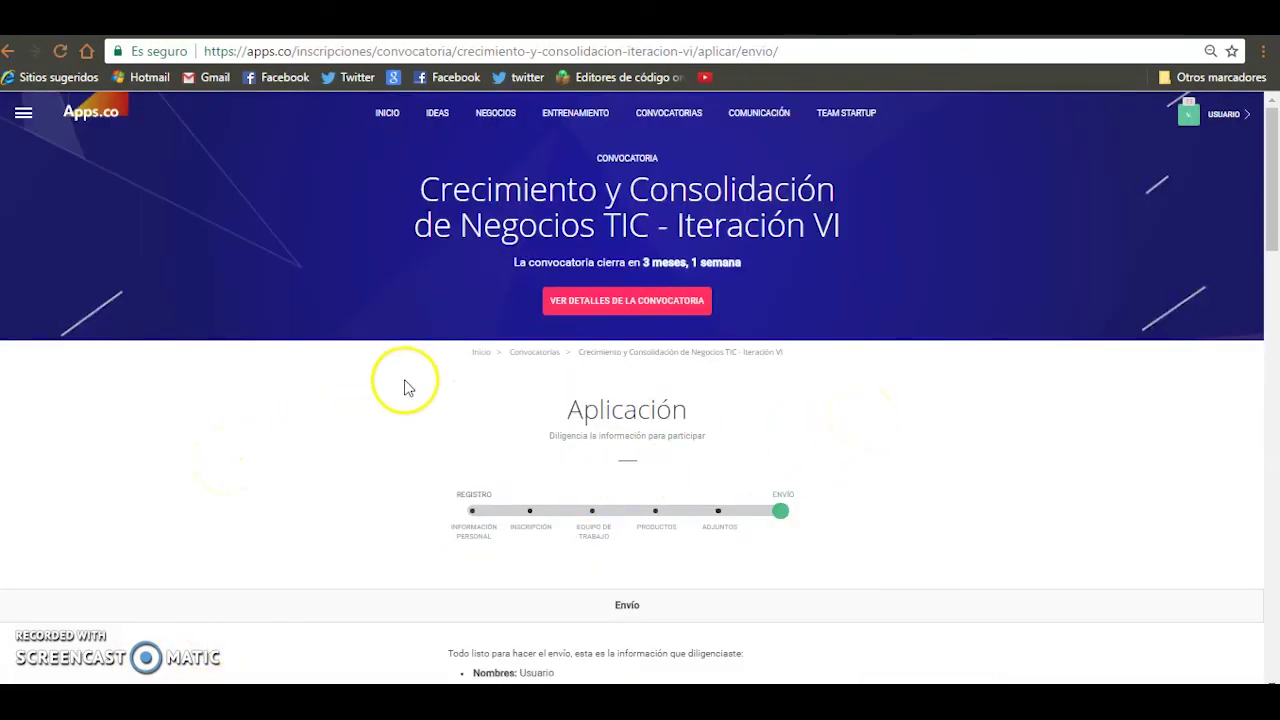
Examine the full application summary, from the applicant's details through product usage, sales and team data to the submission reminder.
scroll(406, 388, down, 1)
scroll(406, 388, down, 2)
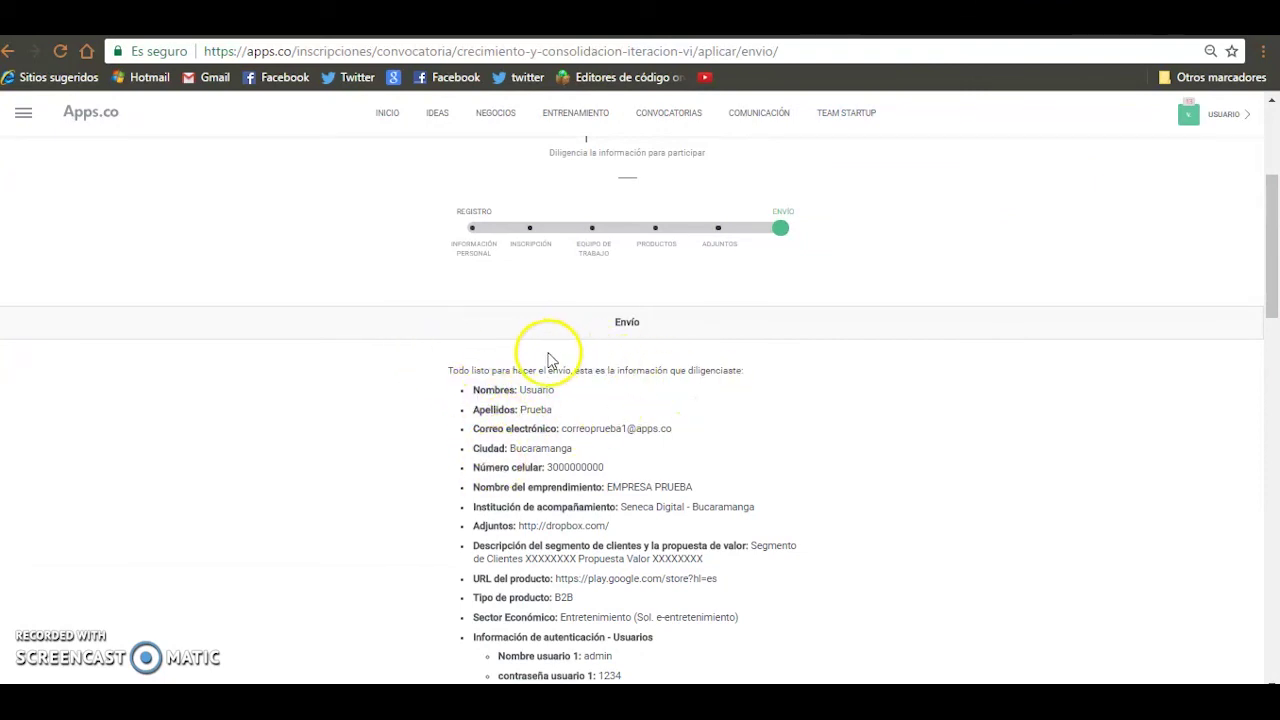
scroll(553, 390, down, 2)
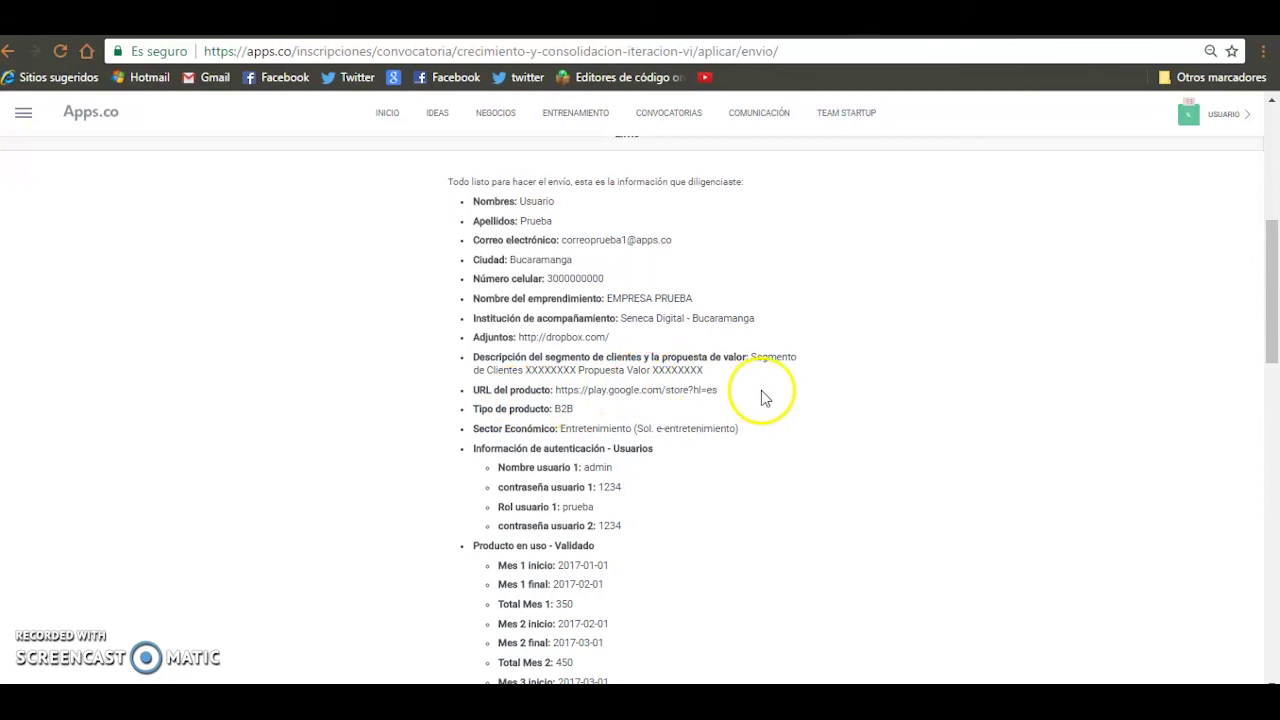
scroll(500, 412, down, 1)
scroll(495, 410, down, 1)
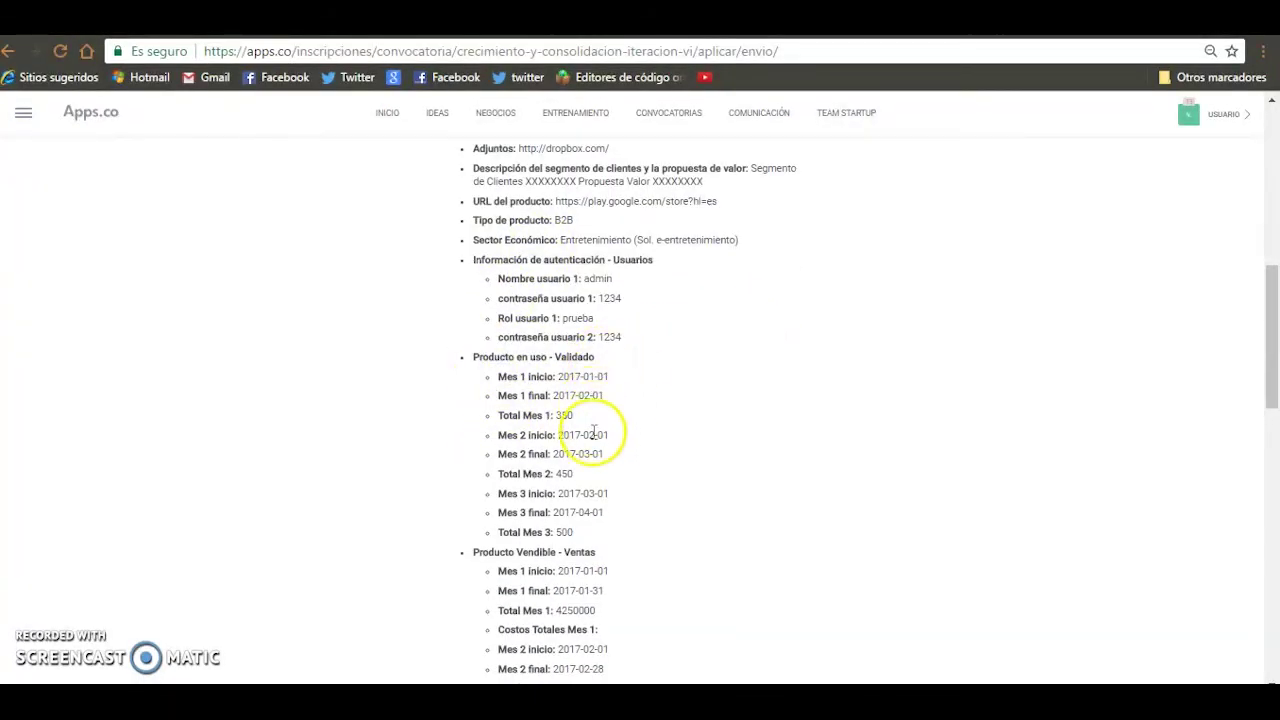
scroll(586, 495, down, 2)
scroll(598, 478, down, 1)
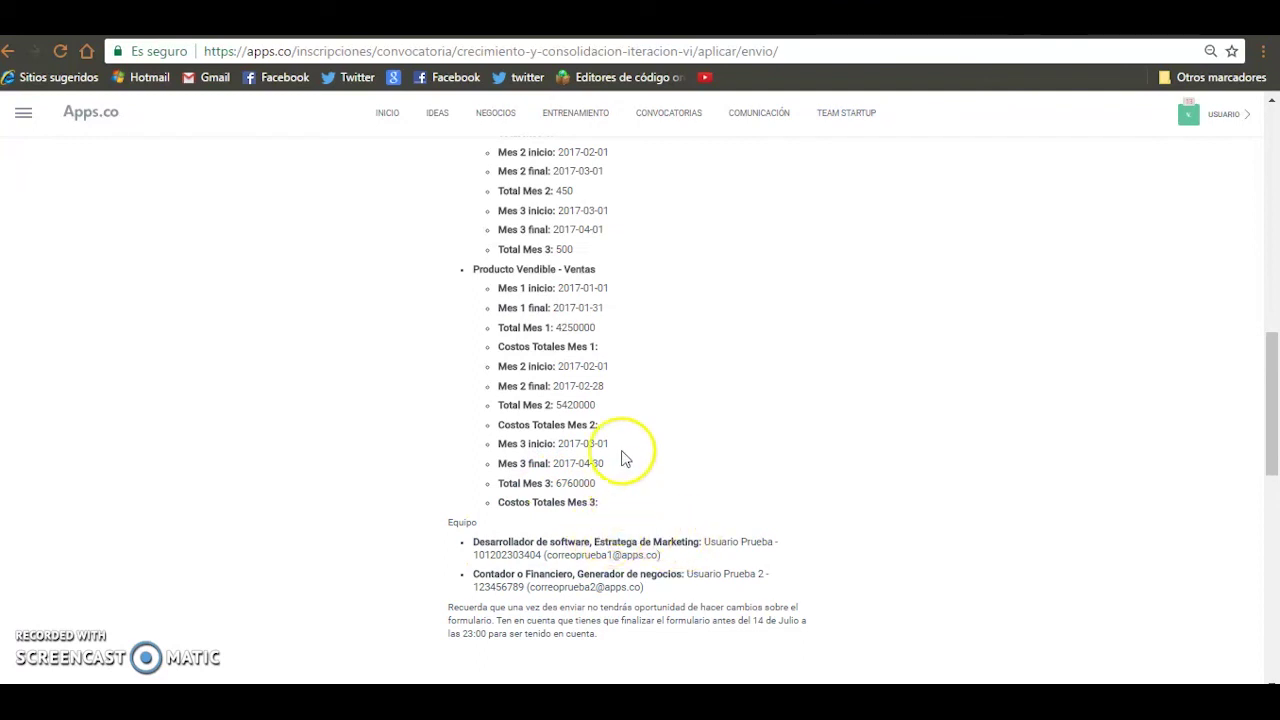
scroll(622, 451, down, 2)
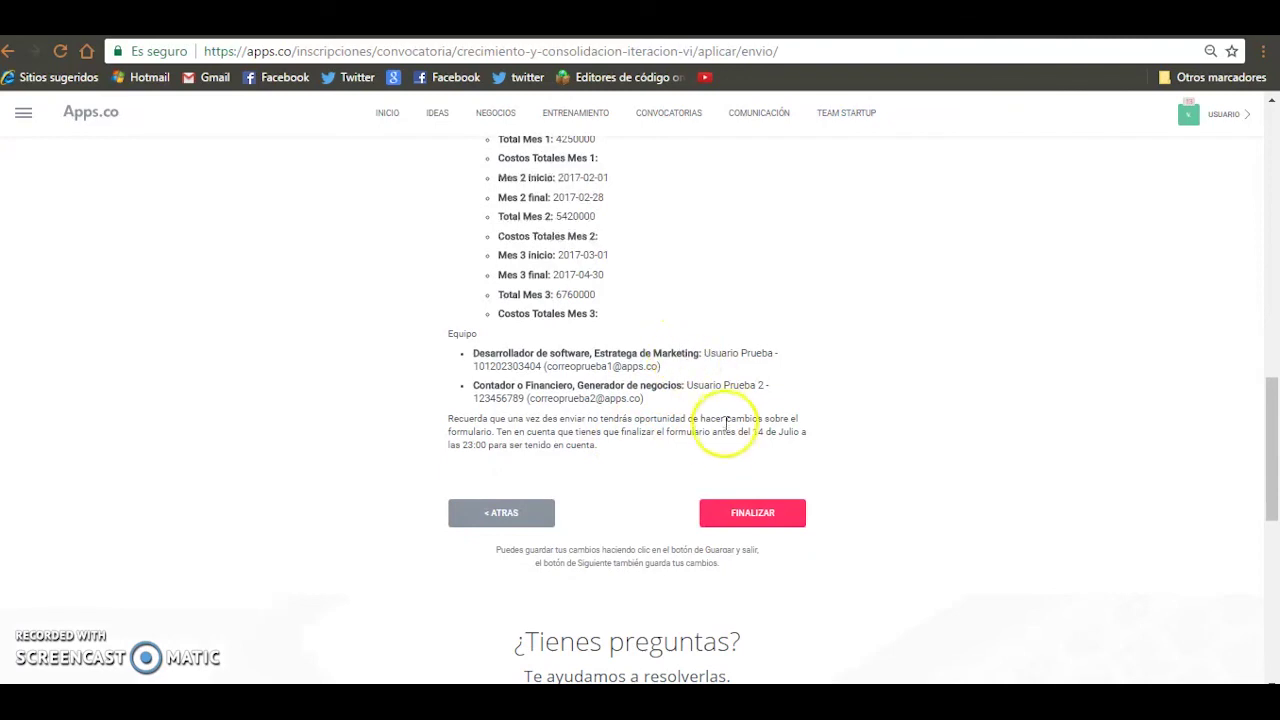
Submit the completed application definitively and dismiss the registration confirmation.
click(748, 518)
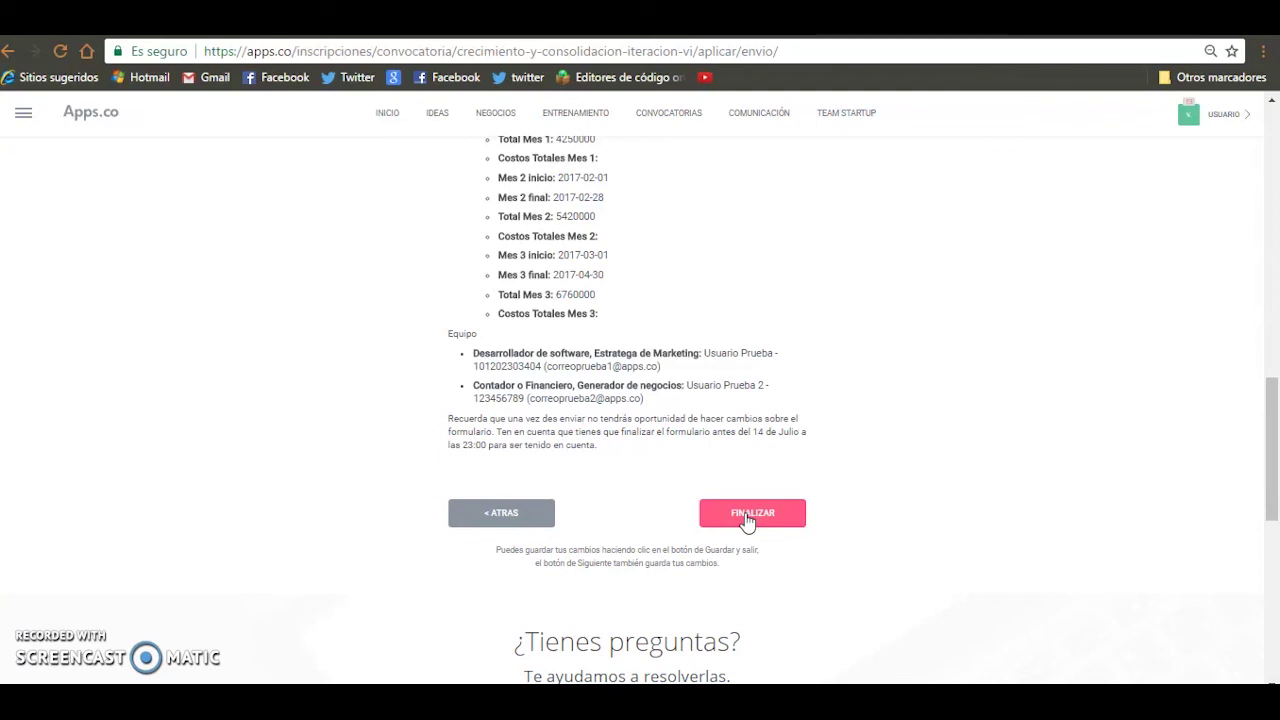
click(750, 515)
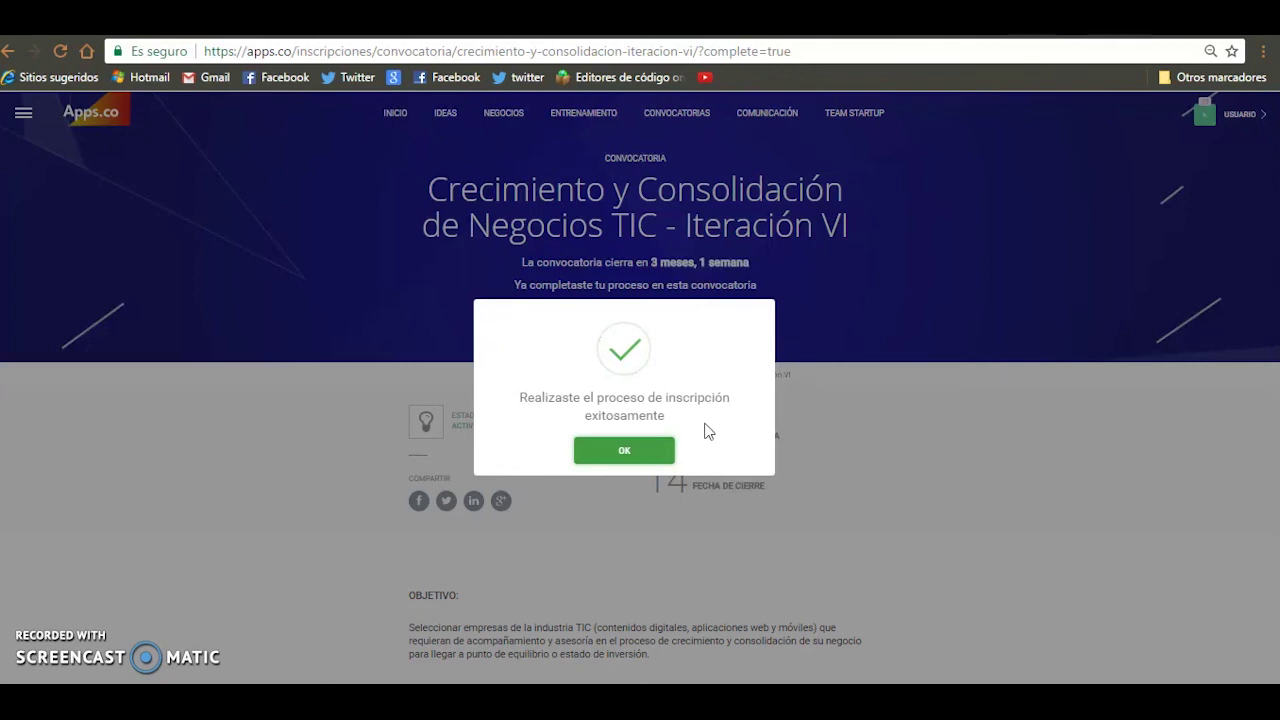
click(622, 450)
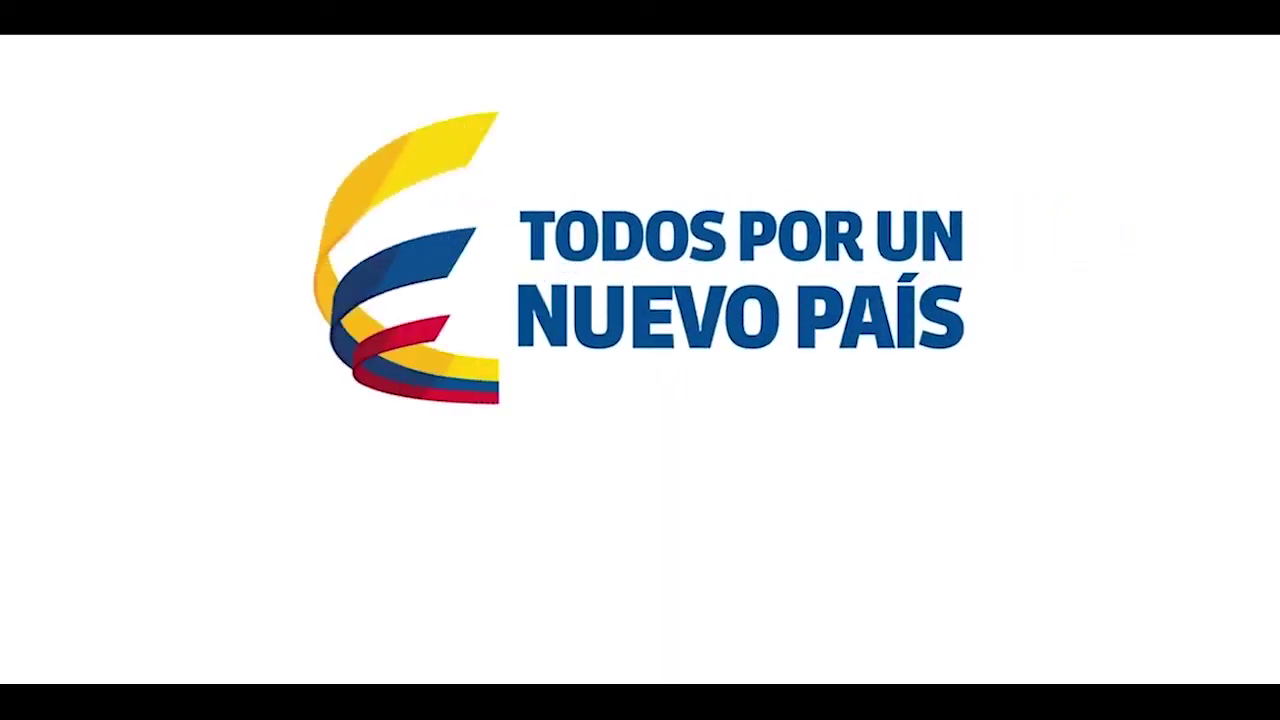